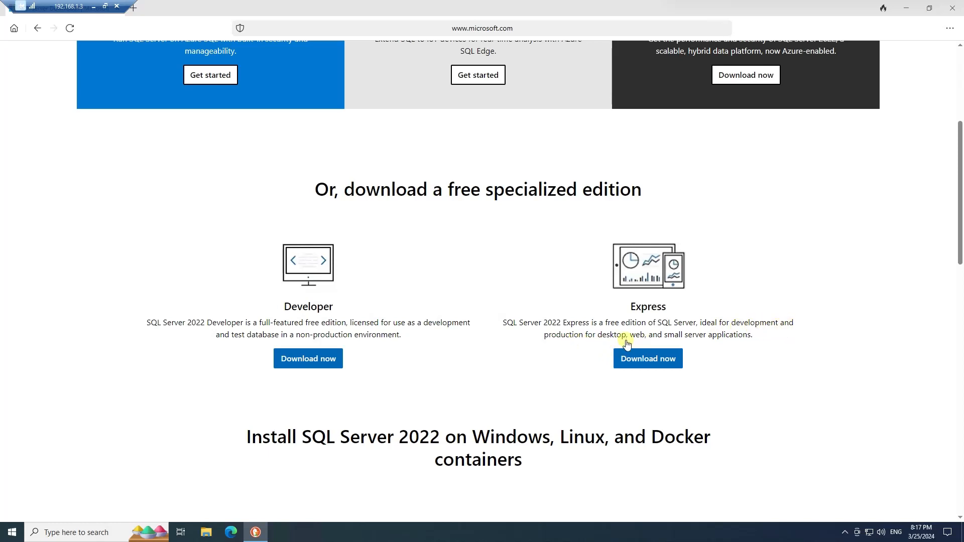
# Download the free SQL Server 2022 Express edition and run its installer, allowing it to make changes to the device.
pyautogui.click(650, 359)
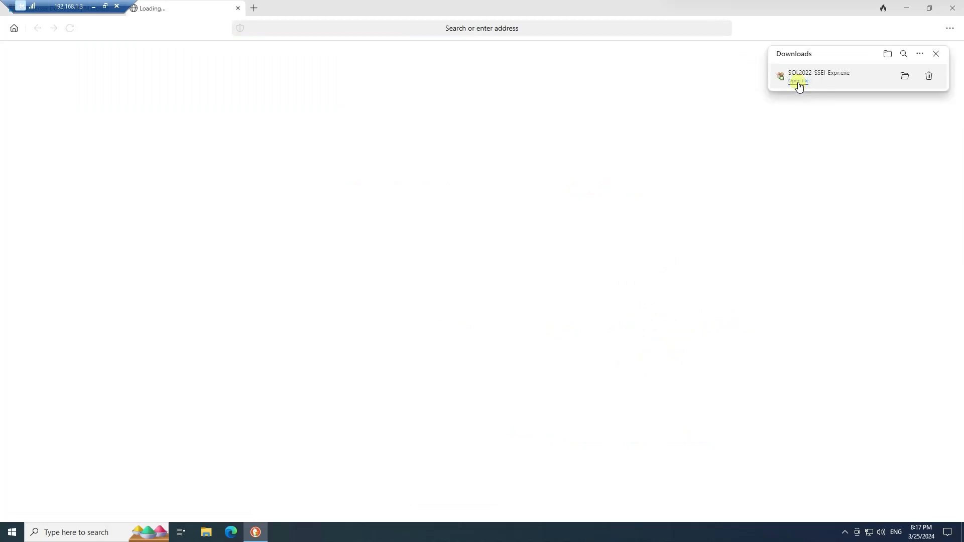
pyautogui.click(798, 81)
pyautogui.click(452, 332)
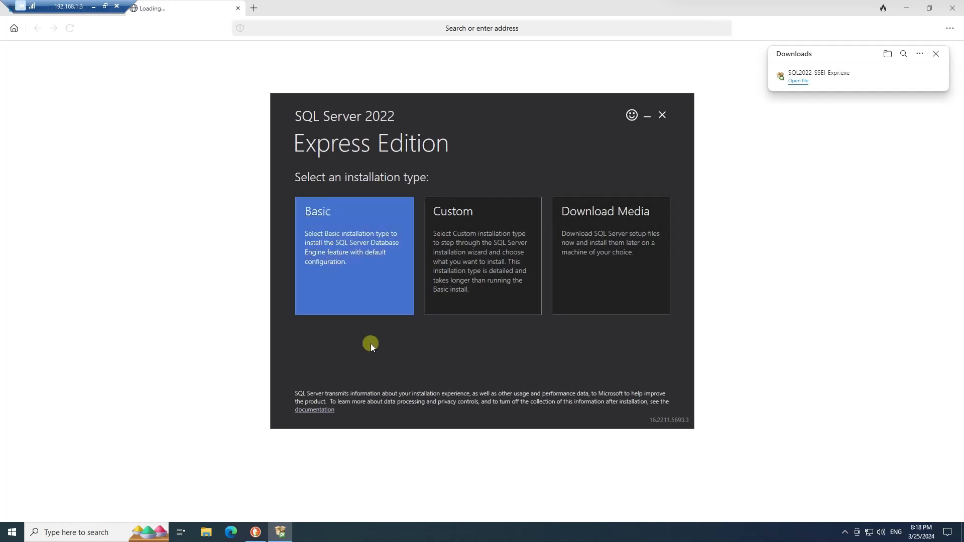
# Install SQL Server 2022 Express with the Basic installation type, accepting the license terms and the default install location.
pyautogui.click(350, 244)
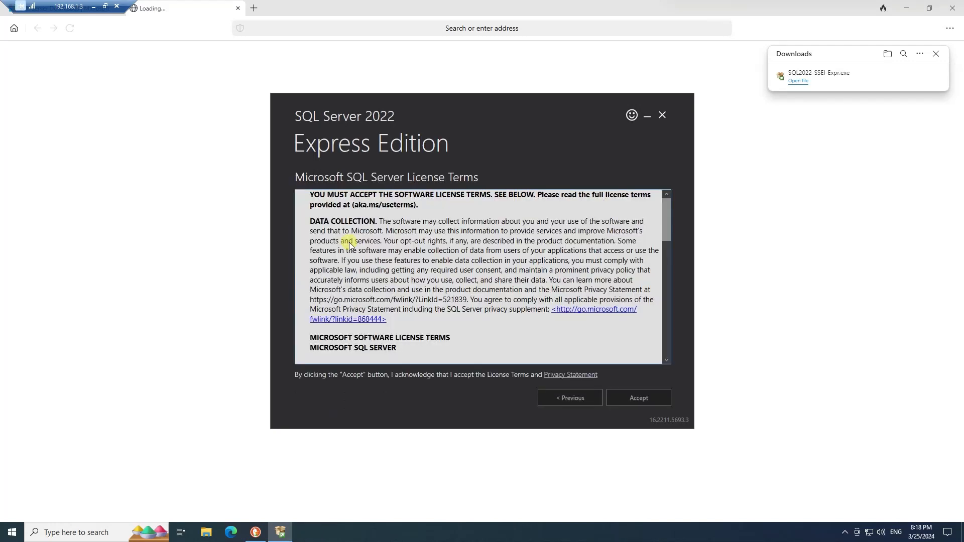
pyautogui.click(637, 400)
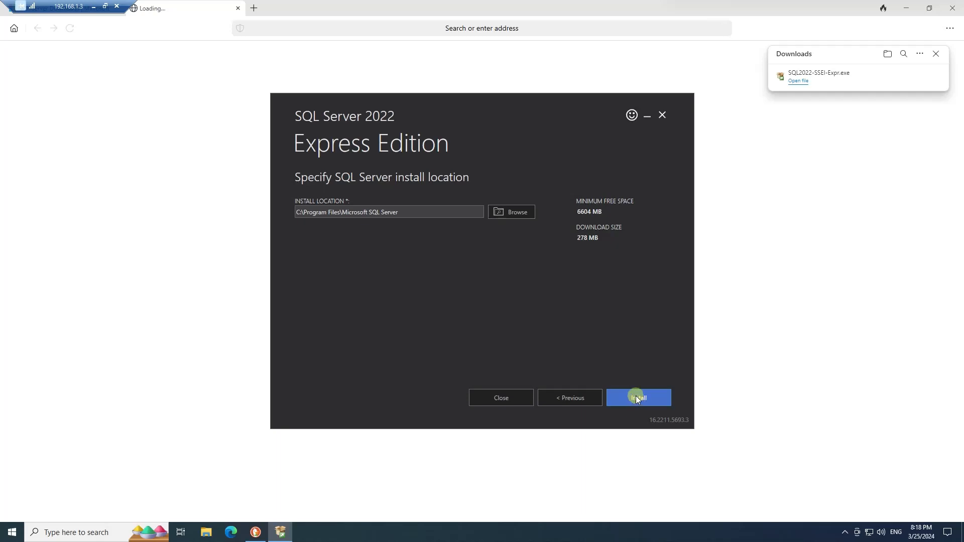
pyautogui.click(635, 396)
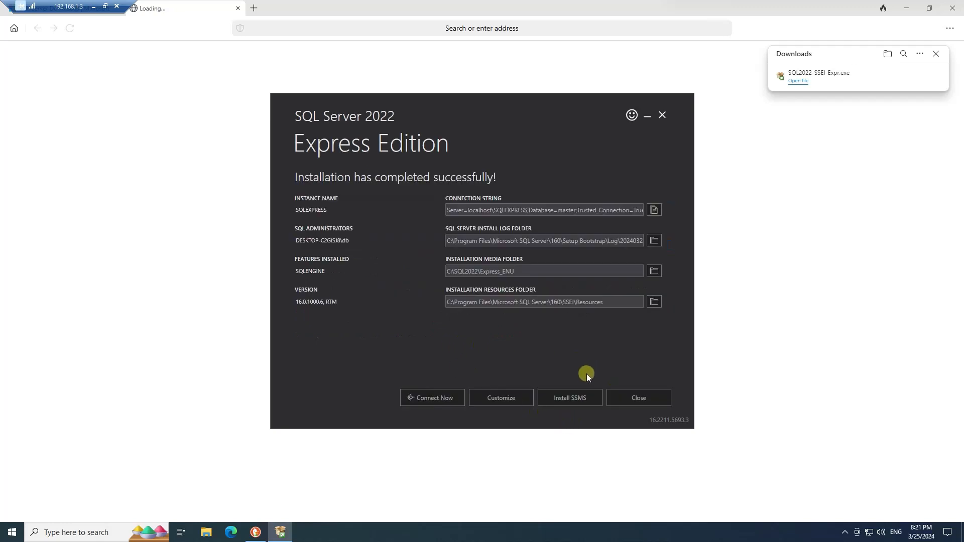
# Go from the finished SQL Server installer to the SSMS download page and download SQL Server Management Studio 20.0.
pyautogui.click(569, 397)
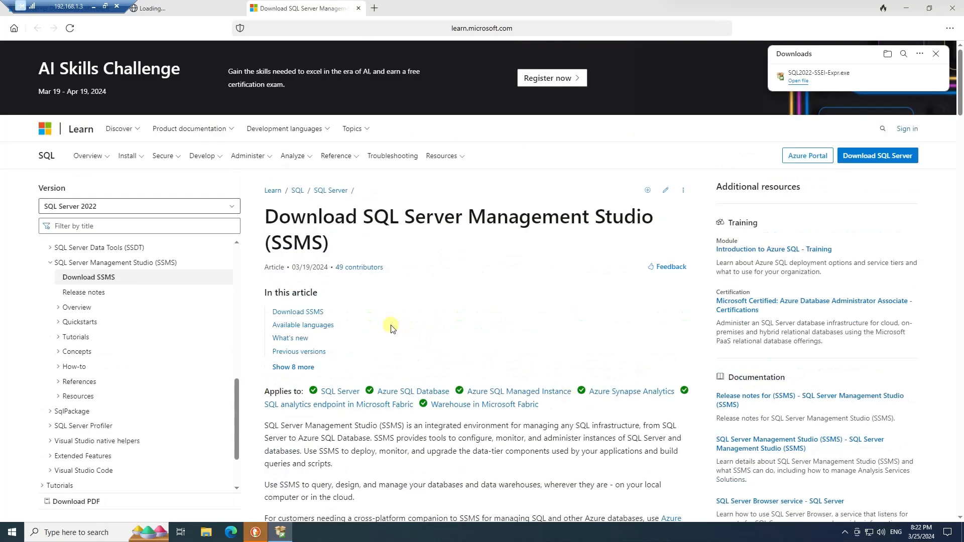
pyautogui.click(301, 312)
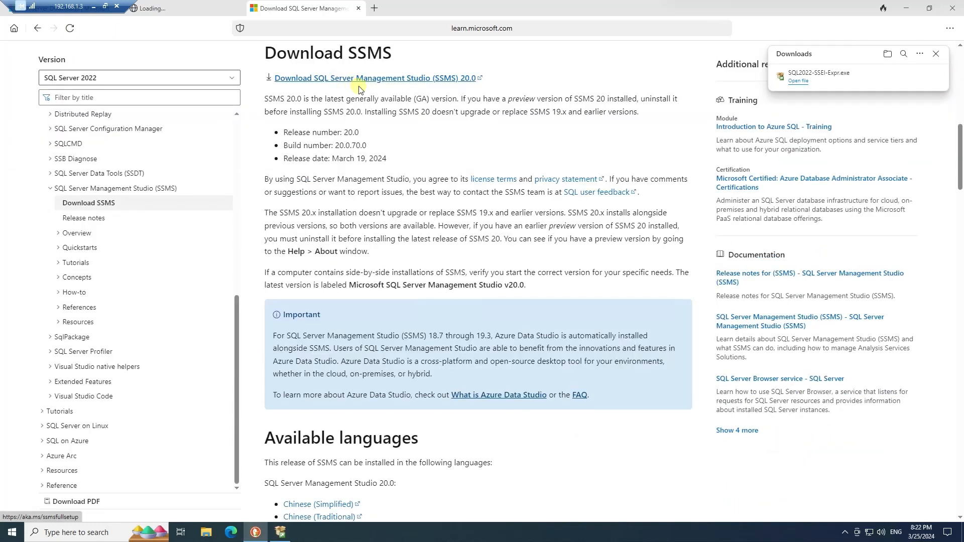
pyautogui.click(382, 83)
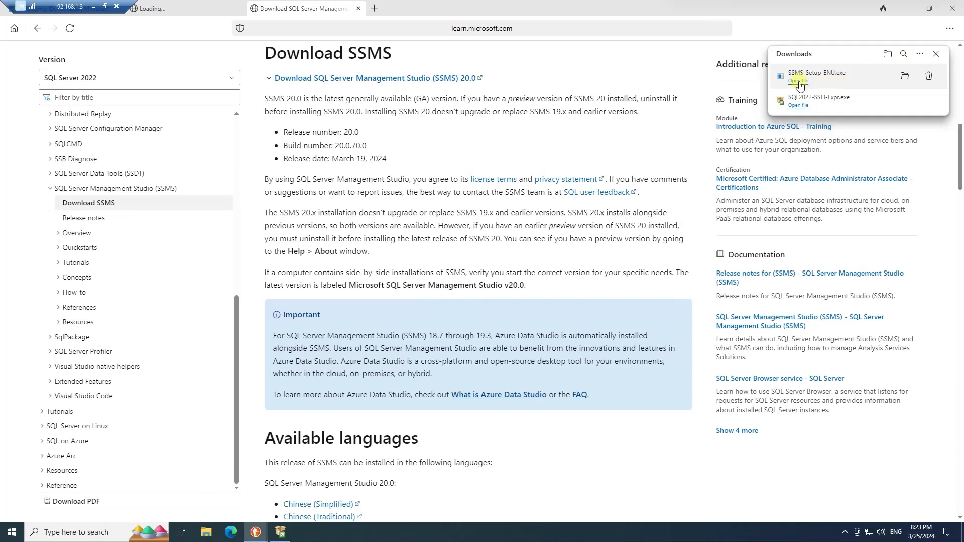
# Run SSMS-Setup-ENU.exe and install SQL Server Management Studio in the default location, then close the setup.
pyautogui.click(798, 81)
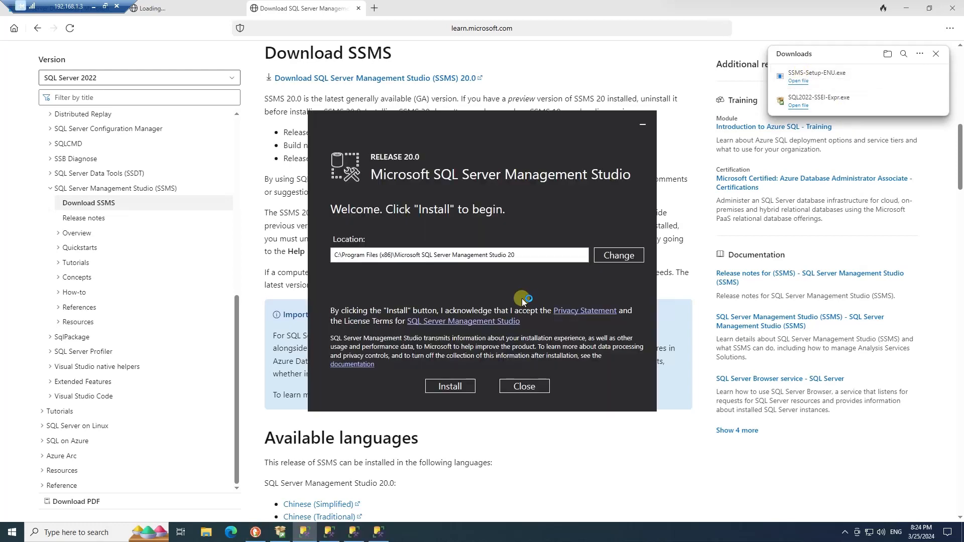
pyautogui.click(454, 387)
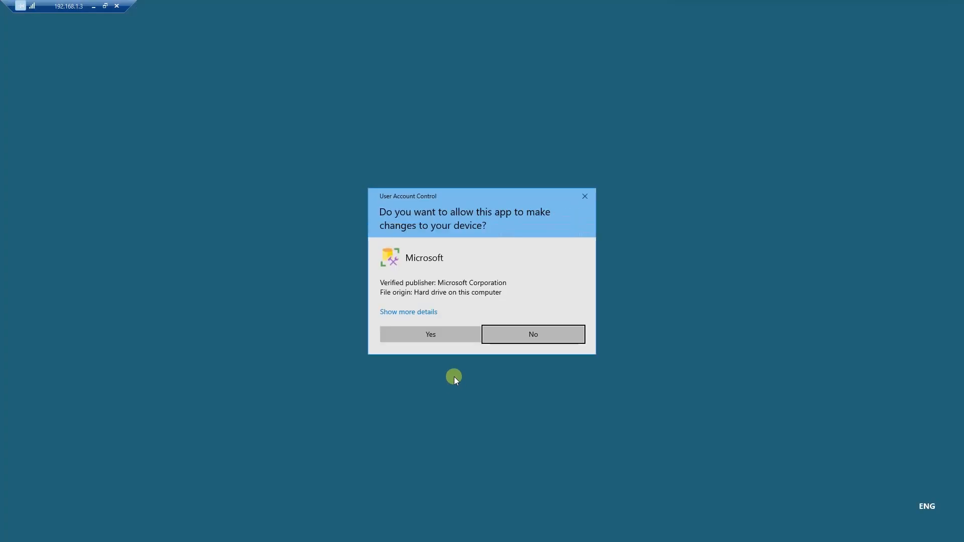
pyautogui.click(430, 334)
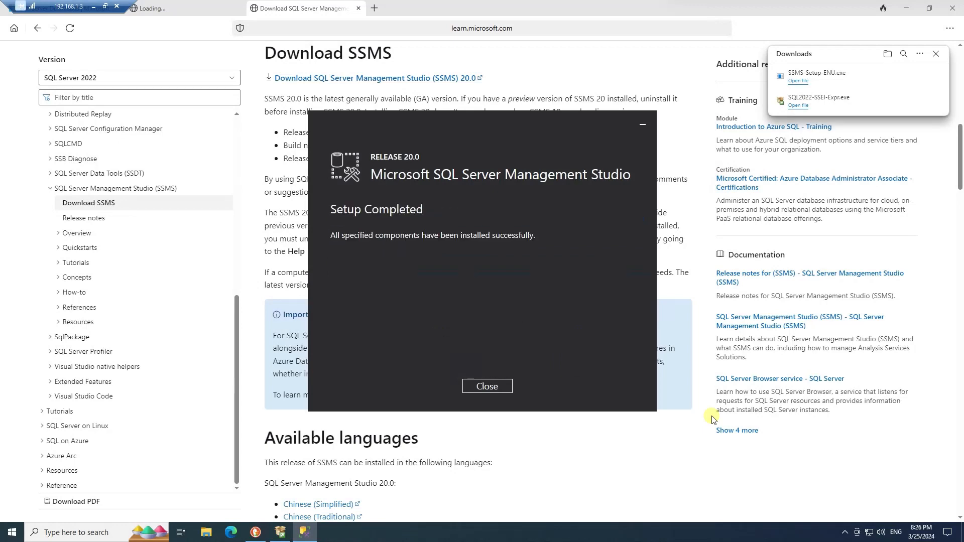
pyautogui.click(489, 387)
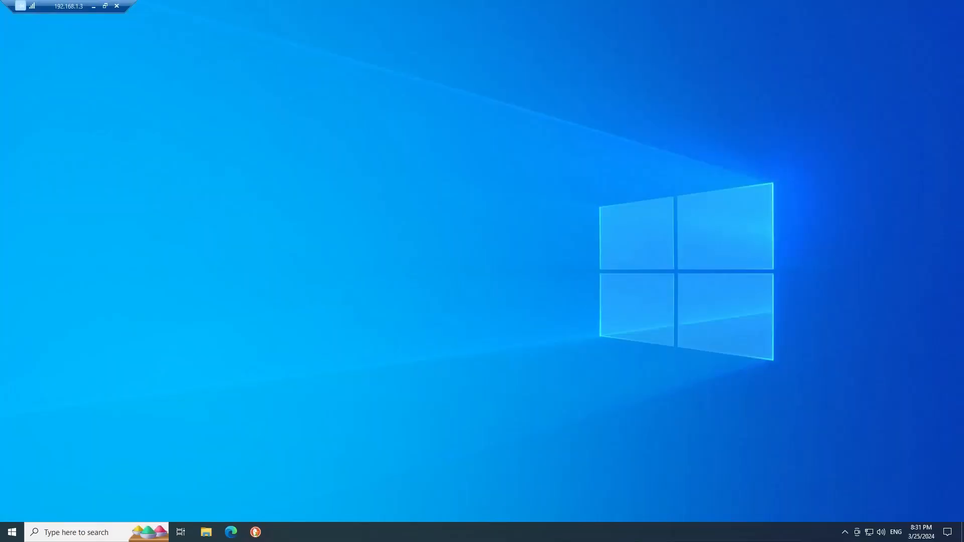
# Find and launch SQL Server Management Studio 20 without importing earlier user settings, and dismiss the initial server connection dialog.
pyautogui.click(13, 533)
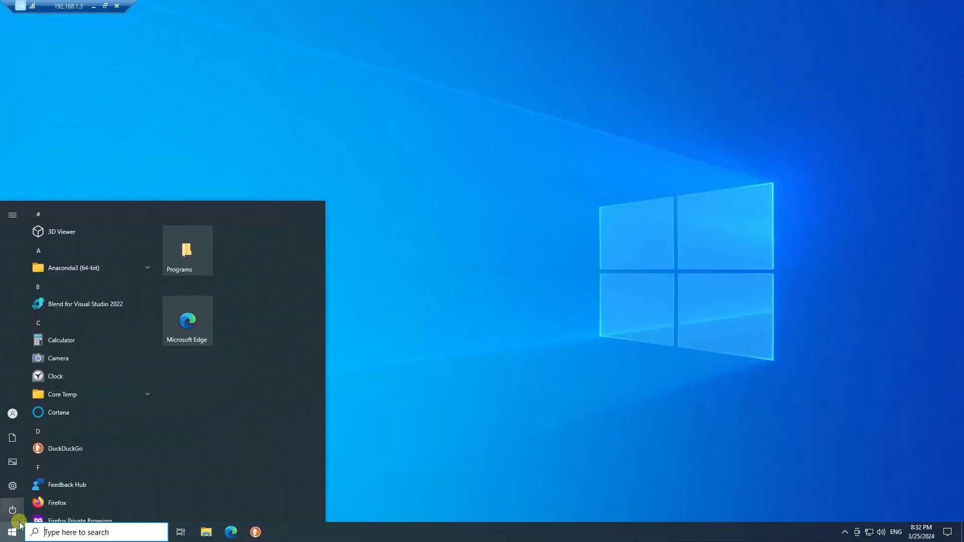
pyautogui.write('ssms')
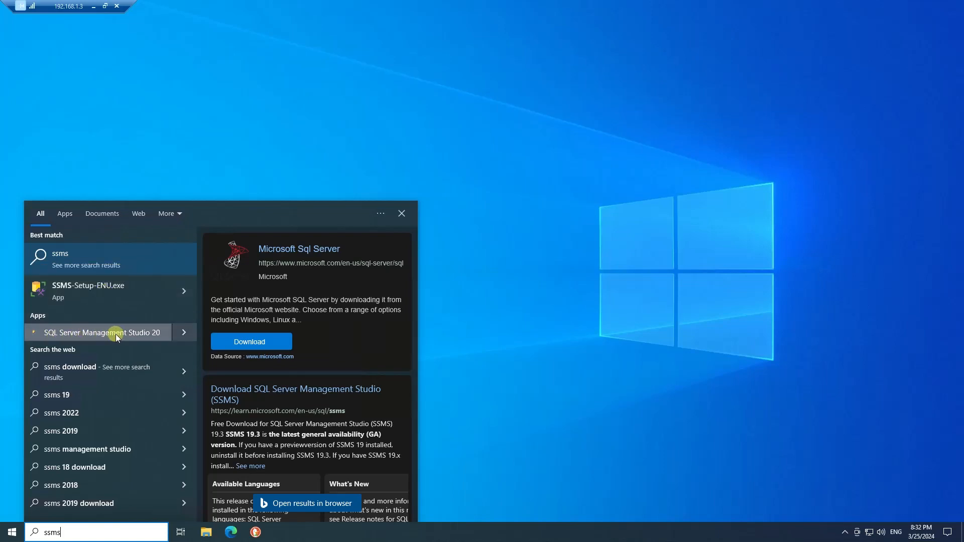
pyautogui.click(161, 333)
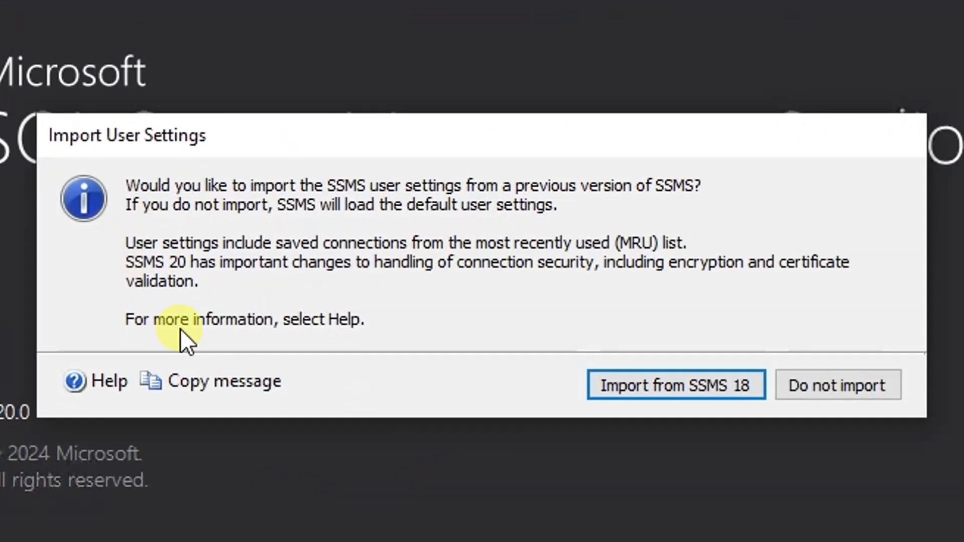
pyautogui.click(826, 388)
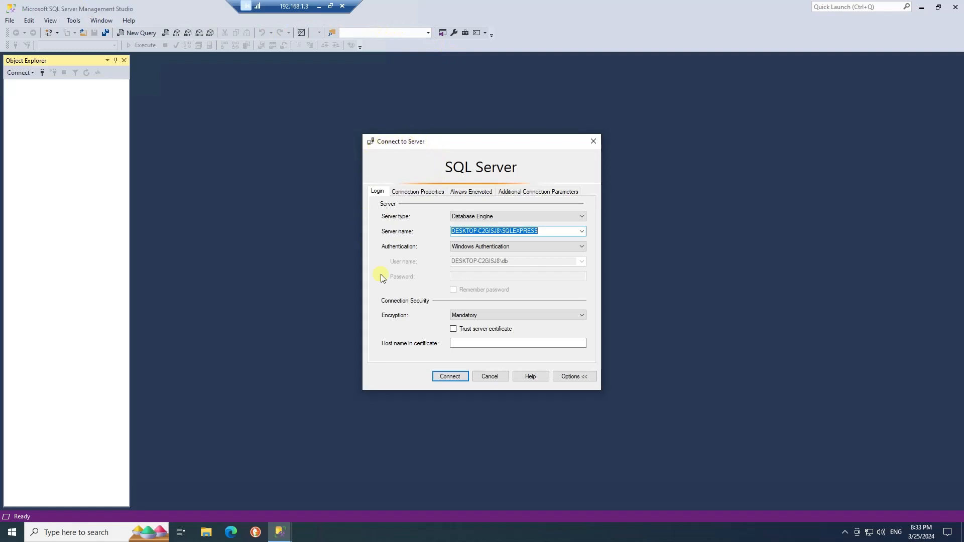
pyautogui.click(486, 380)
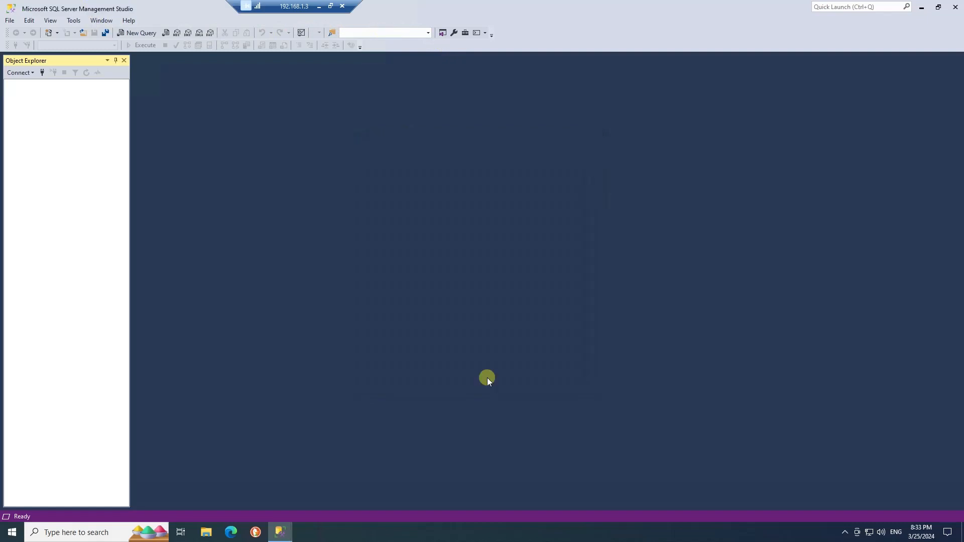
# Connect to the local SQLEXPRESS Database Engine with Windows Authentication, trusting the server certificate and remembering that choice for imported connections.
pyautogui.click(27, 74)
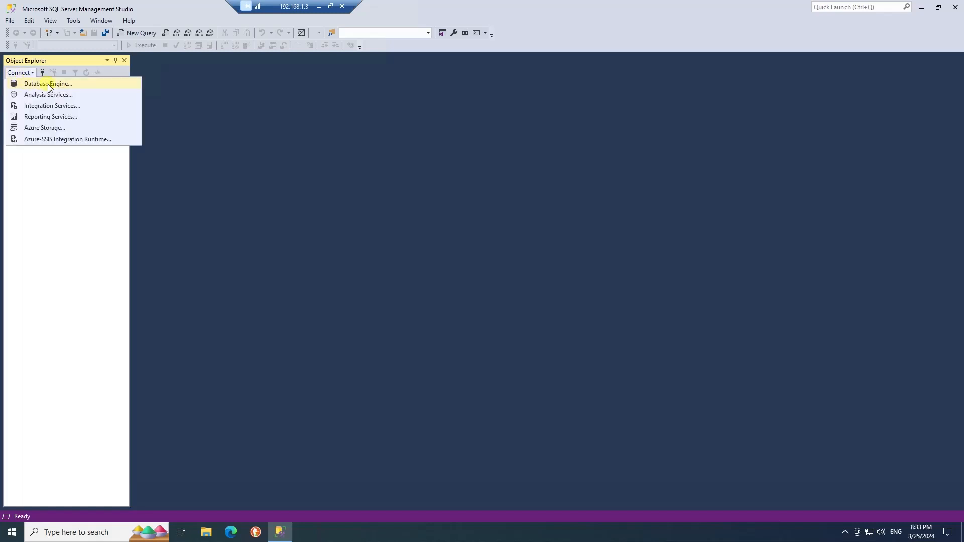
pyautogui.click(48, 84)
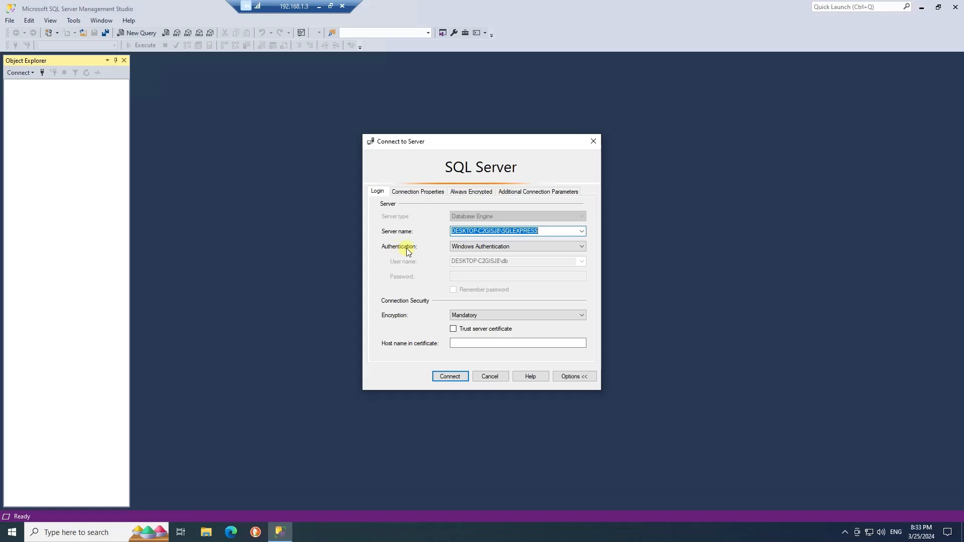
pyautogui.click(583, 248)
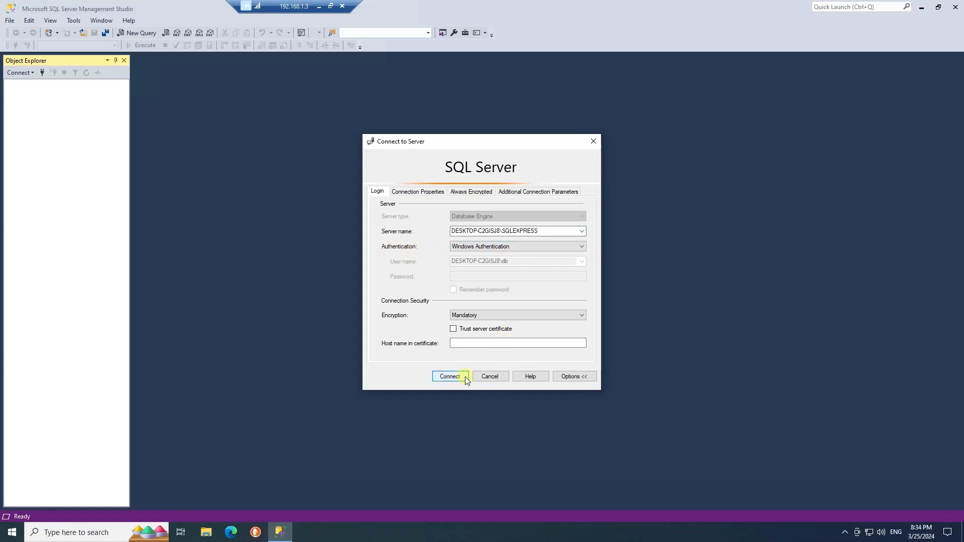
pyautogui.click(456, 377)
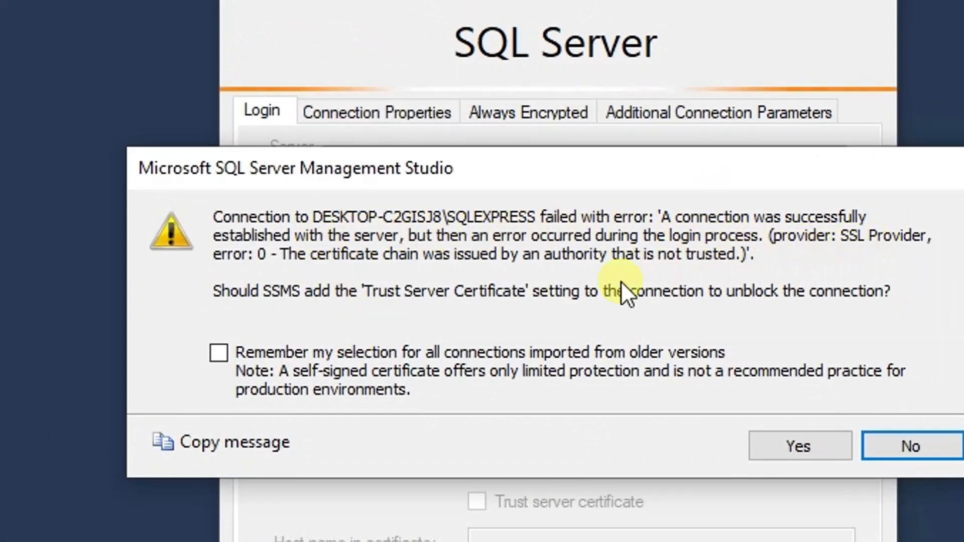
pyautogui.click(216, 352)
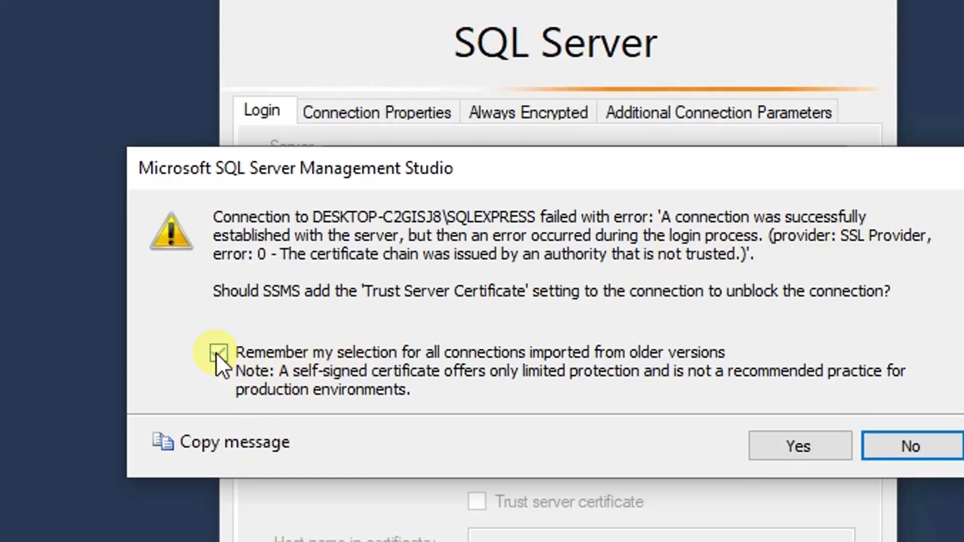
pyautogui.click(801, 447)
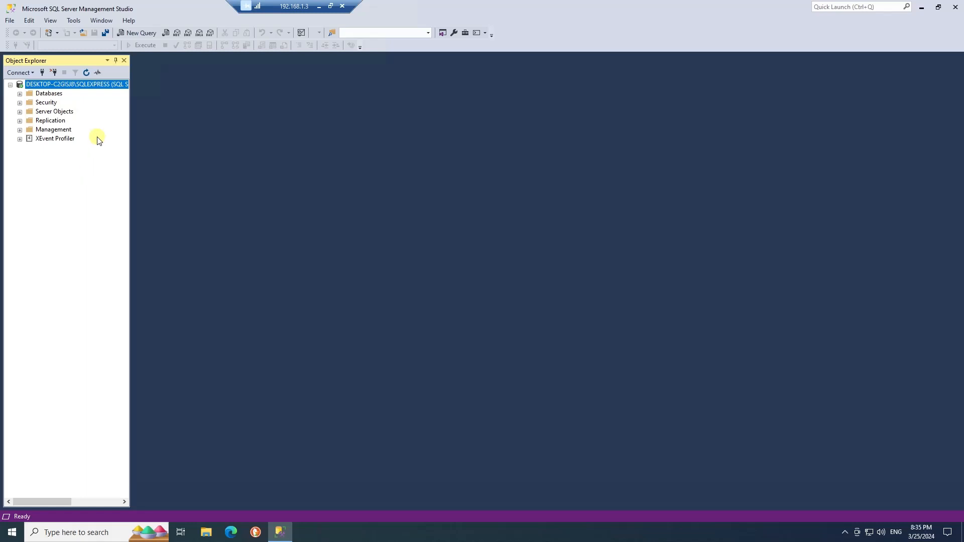
# Create a new database named School on the SQLEXPRESS server with the default owner and file settings.
pyautogui.click(20, 94)
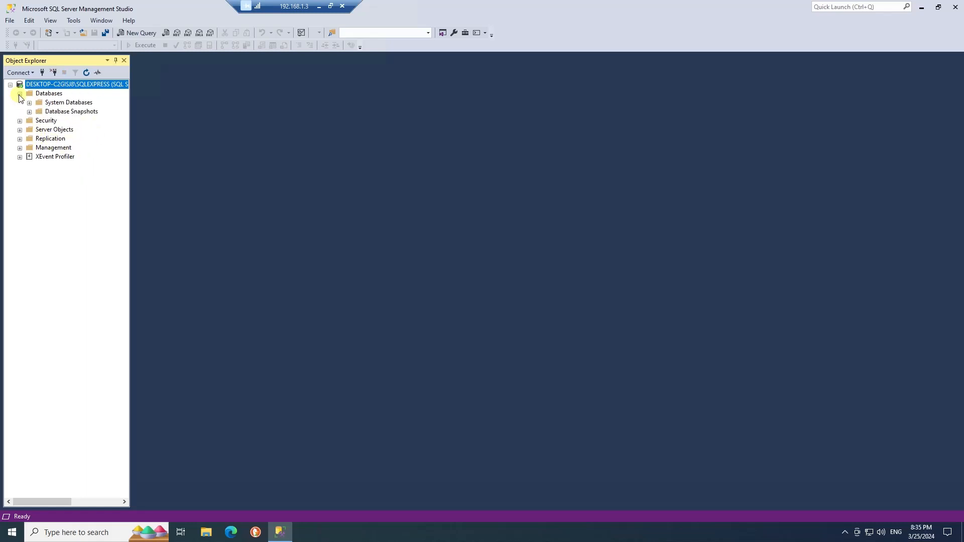
pyautogui.click(51, 94)
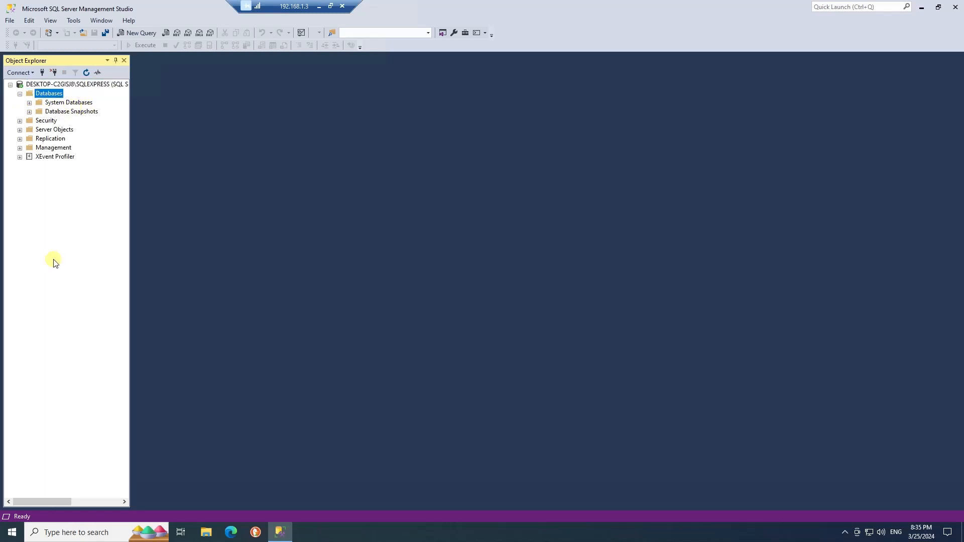
pyautogui.rightClick(47, 96)
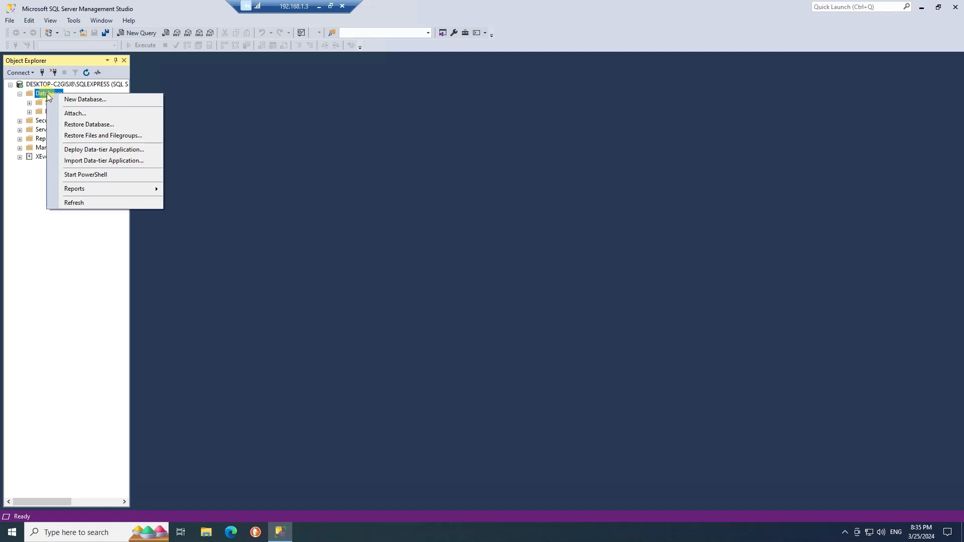
pyautogui.click(86, 100)
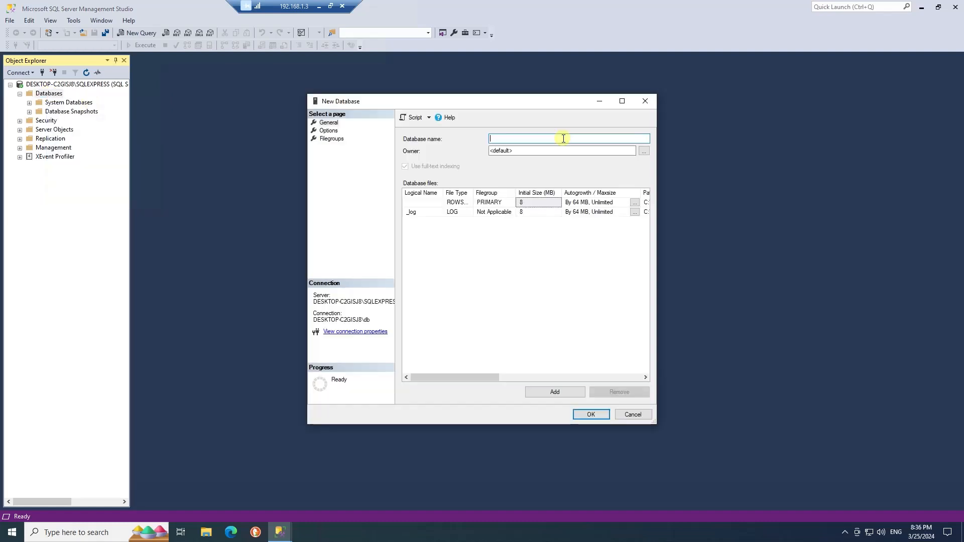
pyautogui.write('School')
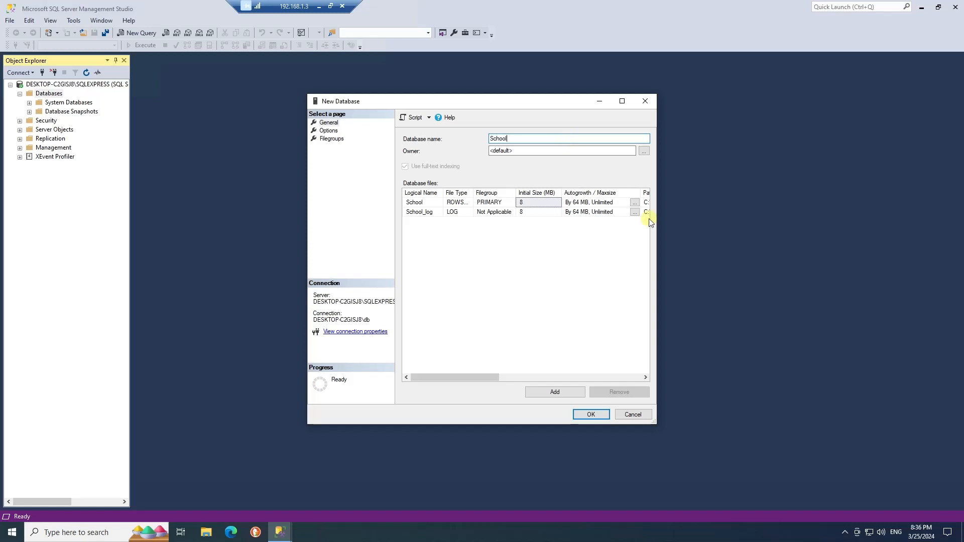
pyautogui.click(592, 414)
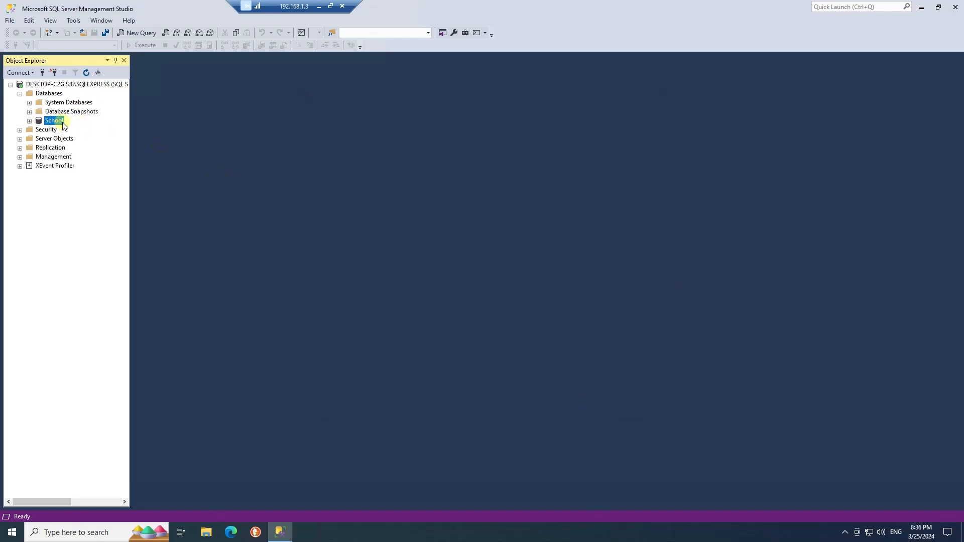
# Expand the School database down to its tables and start designing a new table there.
pyautogui.click(29, 122)
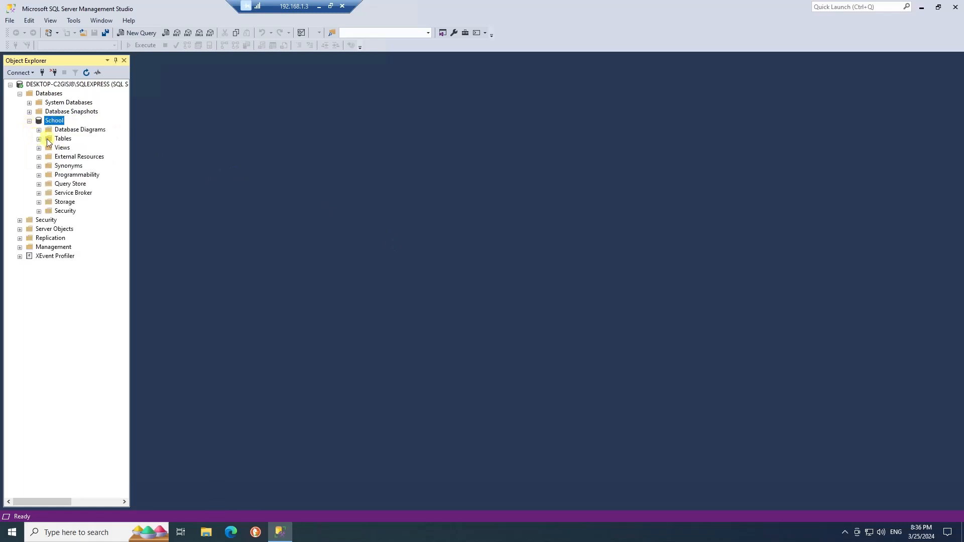
pyautogui.click(39, 140)
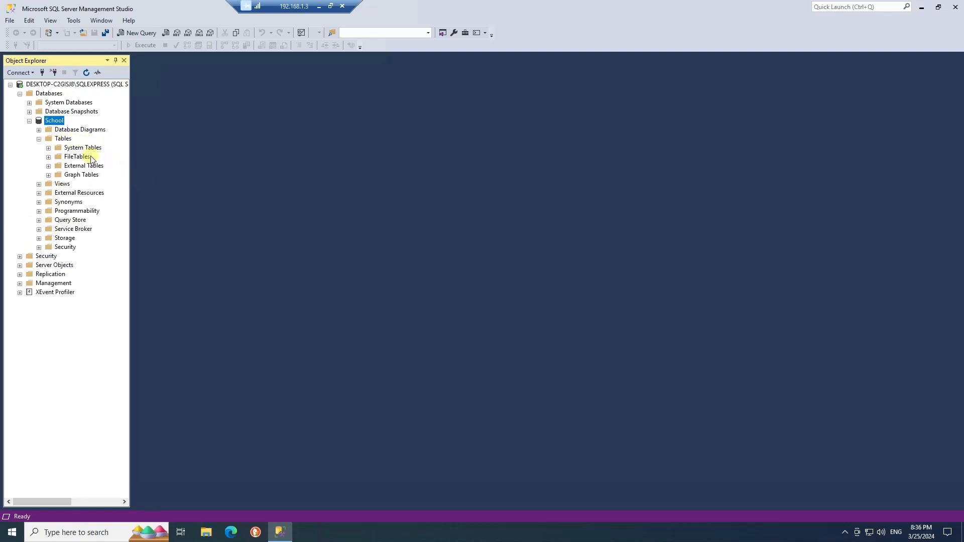
pyautogui.rightClick(62, 139)
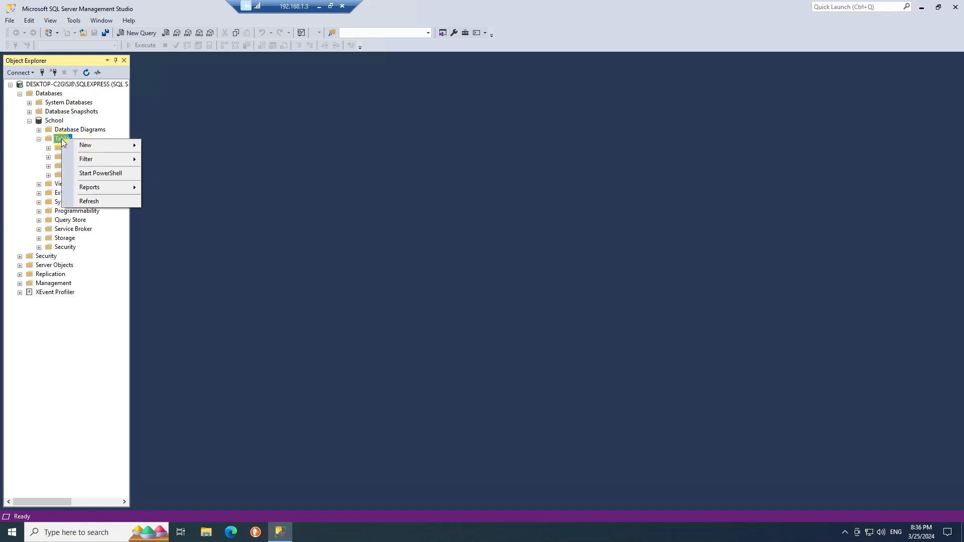
pyautogui.moveTo(85, 145)
pyautogui.click(165, 147)
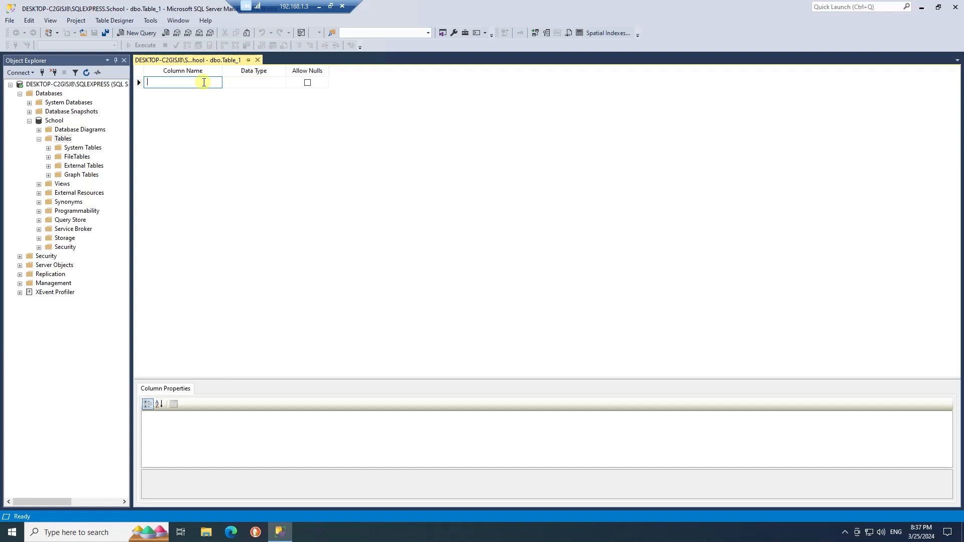
# Add a column named FName with the data type varchar(50) to the new table.
pyautogui.press('BackSpace')
pyautogui.write('FName')
pyautogui.press('Tab')
pyautogui.click(282, 82)
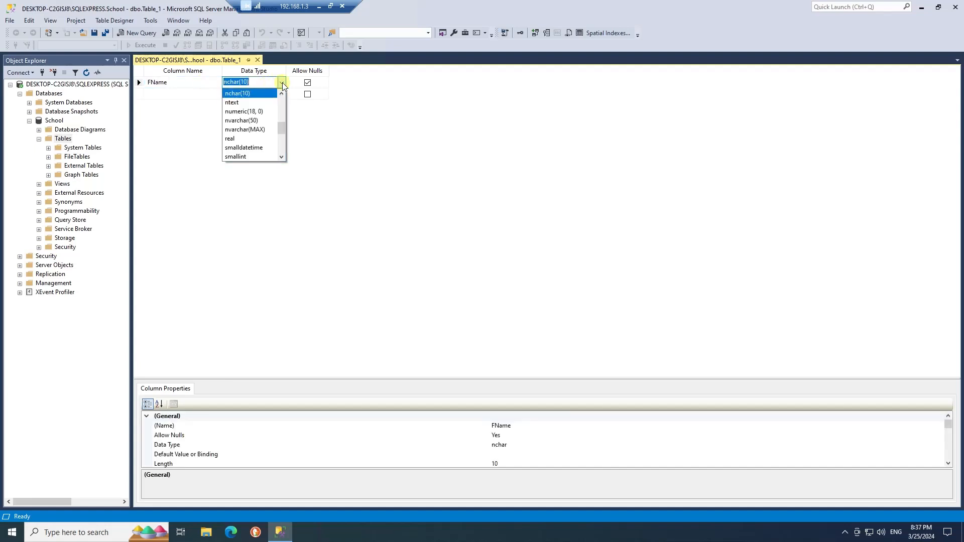
pyautogui.scroll(-5, 256, 135)
pyautogui.click(256, 141)
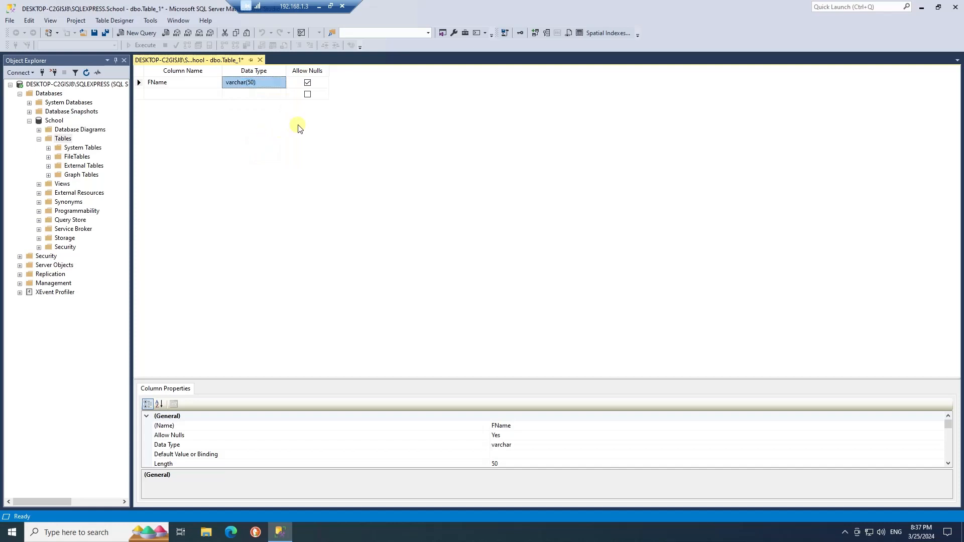
# Disallow nulls for the FName column and add a second column named LName with the data type varchar(50).
pyautogui.press('Tab')
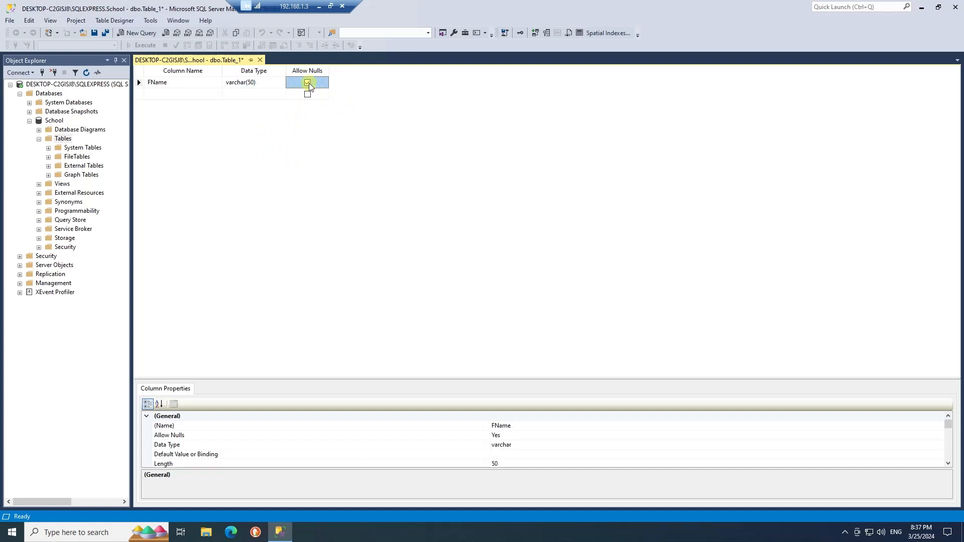
pyautogui.click(308, 84)
pyautogui.click(216, 95)
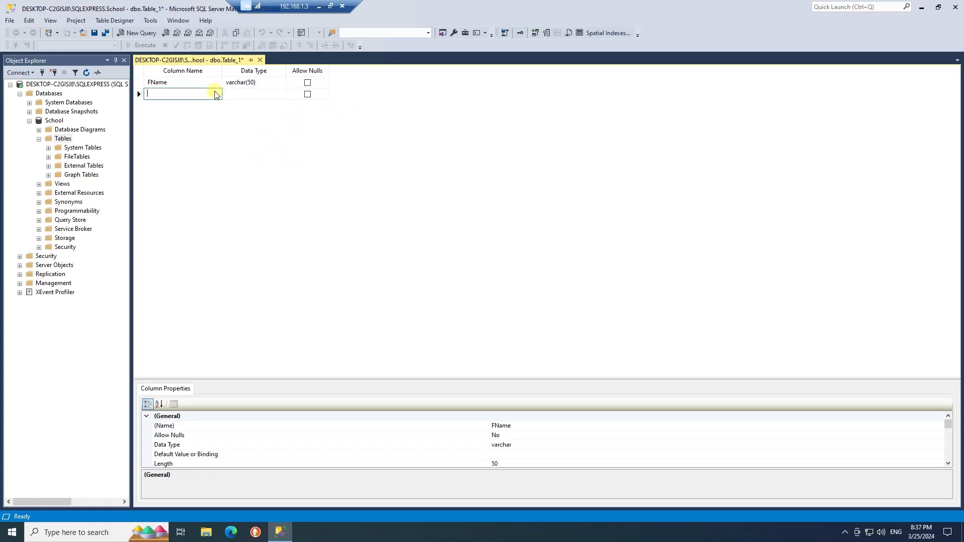
pyautogui.write('L')
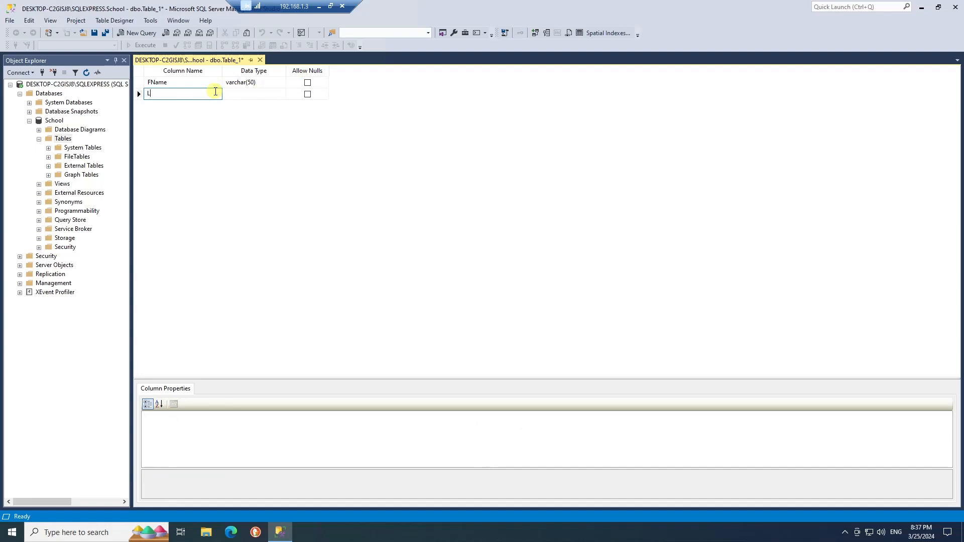
pyautogui.write('Name')
pyautogui.press('Tab')
pyautogui.click(282, 94)
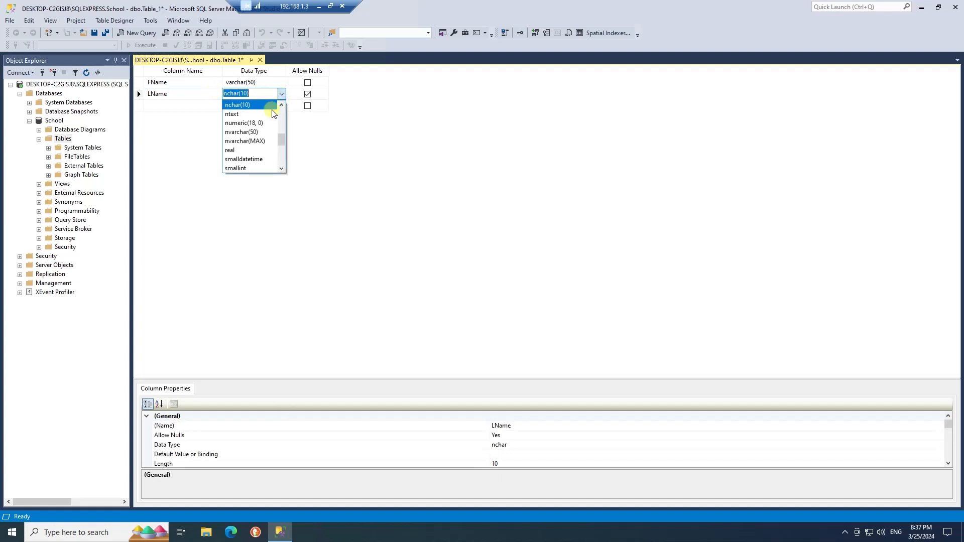
pyautogui.scroll(-3, 270, 145)
pyautogui.click(266, 150)
# Add a column named Address with the data type varchar(50) below LName.
pyautogui.click(200, 106)
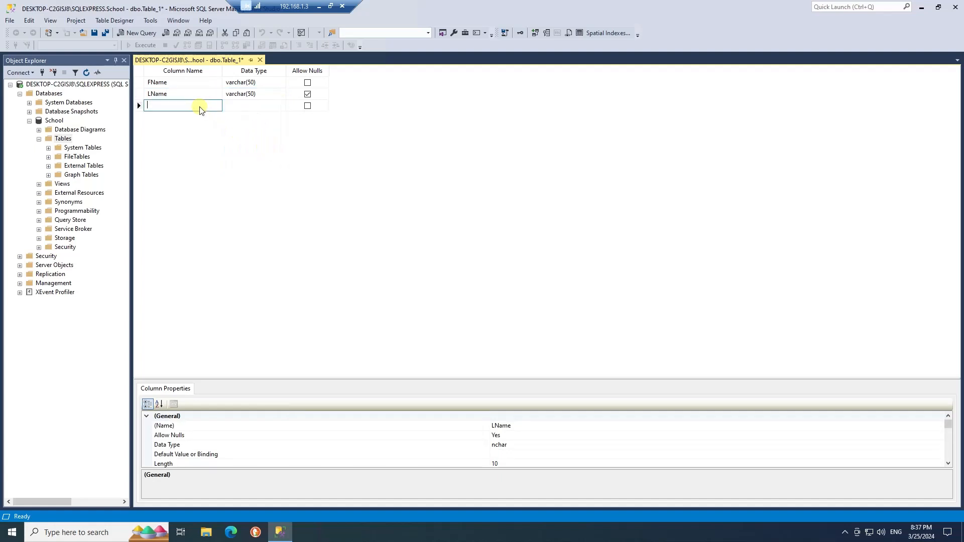
pyautogui.write('Address')
pyautogui.press('Tab')
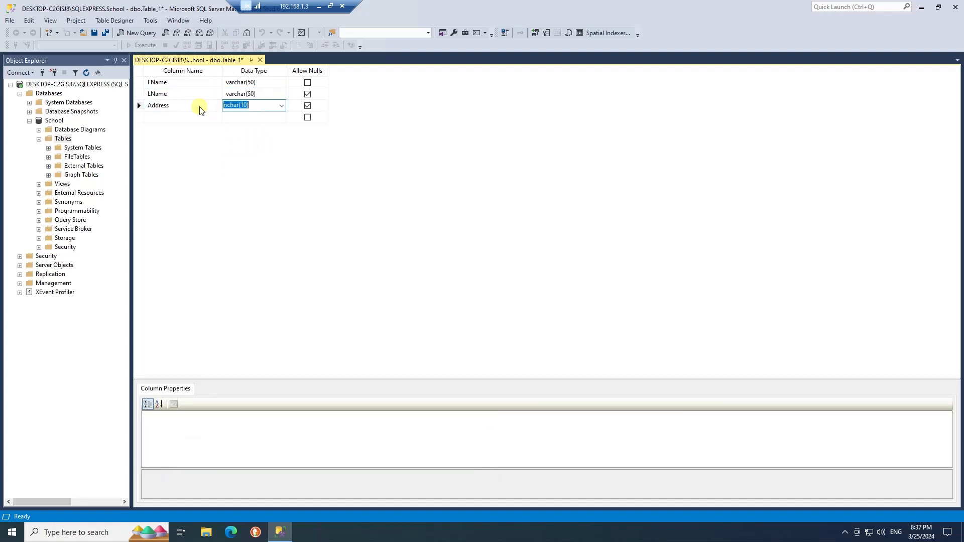
pyautogui.click(282, 105)
pyautogui.moveTo(283, 155); pyautogui.dragTo(282, 167)
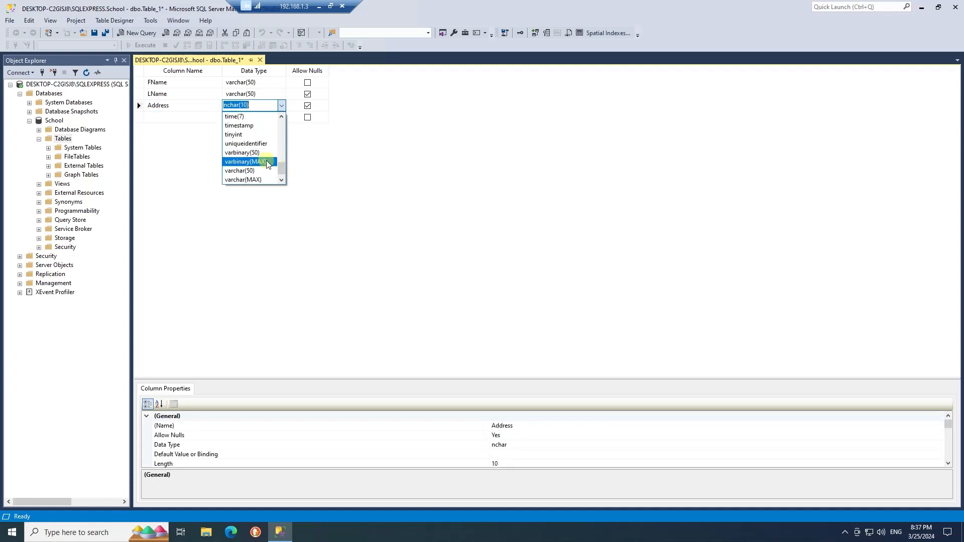
pyautogui.click(251, 171)
# Add a column named phoneNumber with the data type varchar(50) below Address.
pyautogui.click(201, 117)
pyautogui.write('phone')
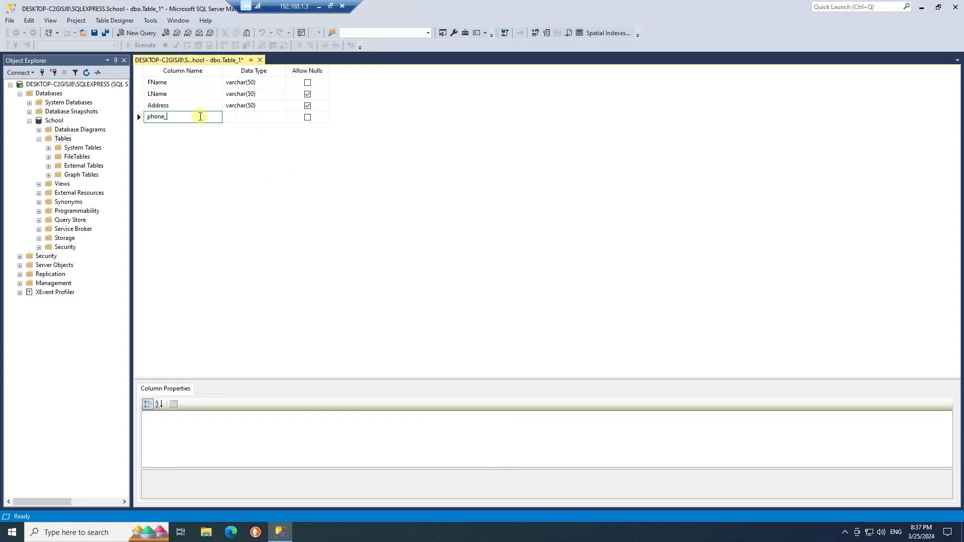
pyautogui.write('Number')
pyautogui.click(258, 118)
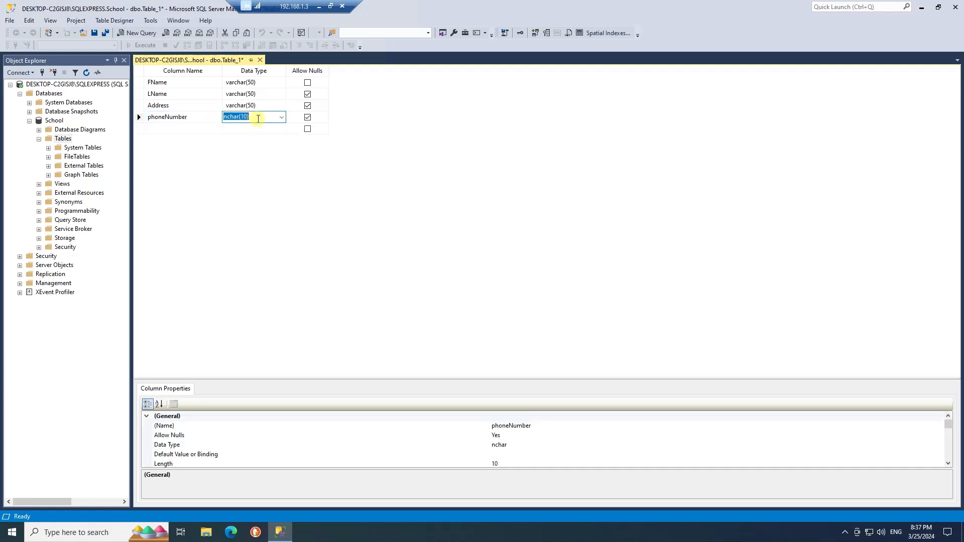
pyautogui.write('varchar(50)')
pyautogui.click(239, 172)
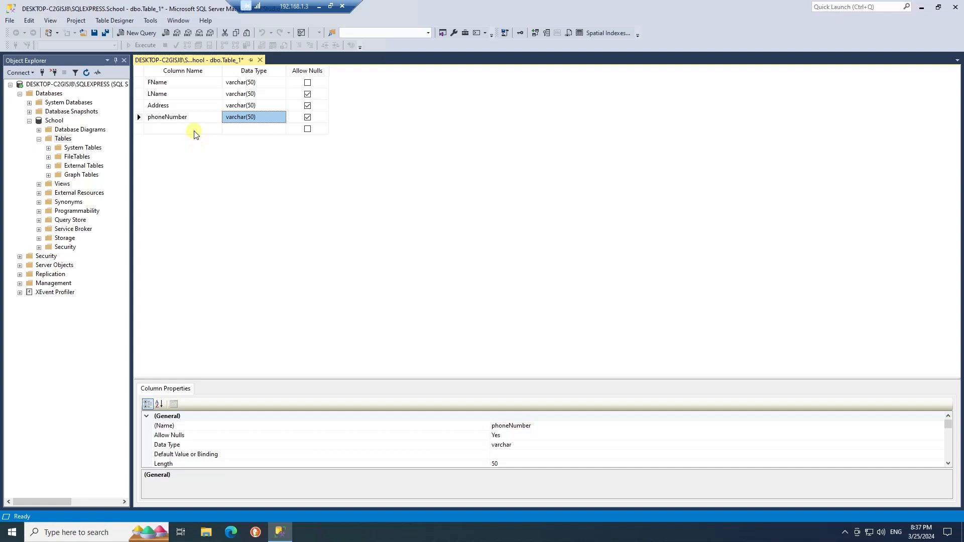
# Disallow nulls for the LName, Address and phoneNumber columns.
pyautogui.click(307, 94)
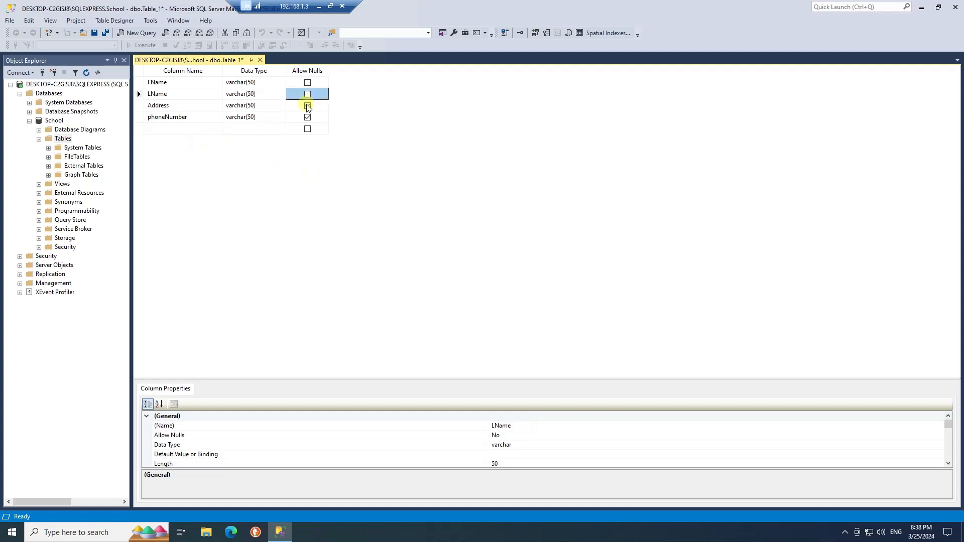
pyautogui.click(307, 106)
pyautogui.click(307, 117)
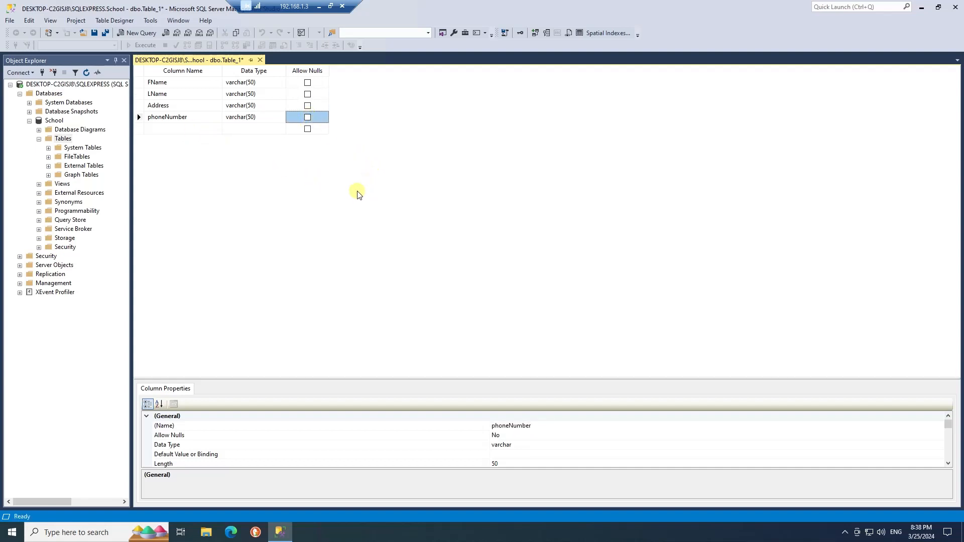
# Save the new table under the name student and refresh the School database's table list.
pyautogui.click(95, 33)
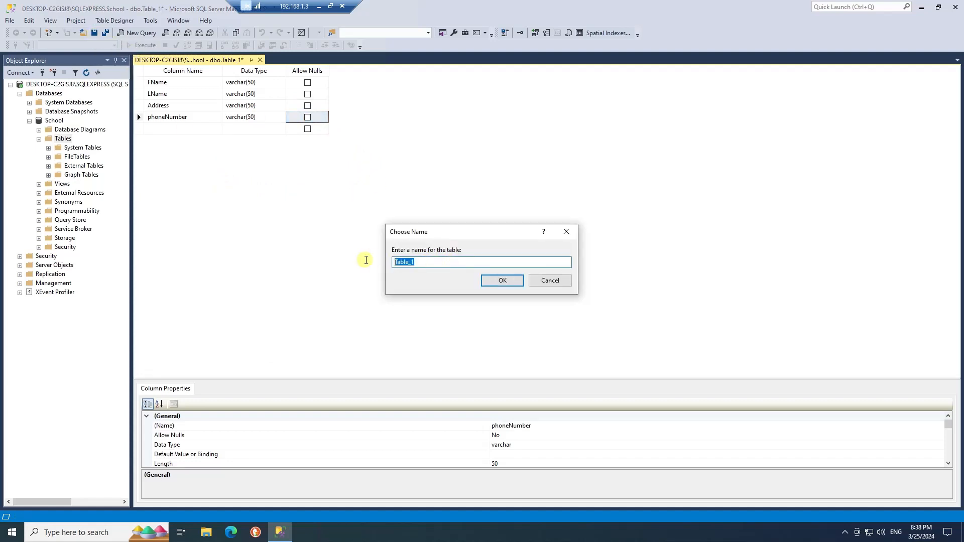
pyautogui.write('student')
pyautogui.press('Return')
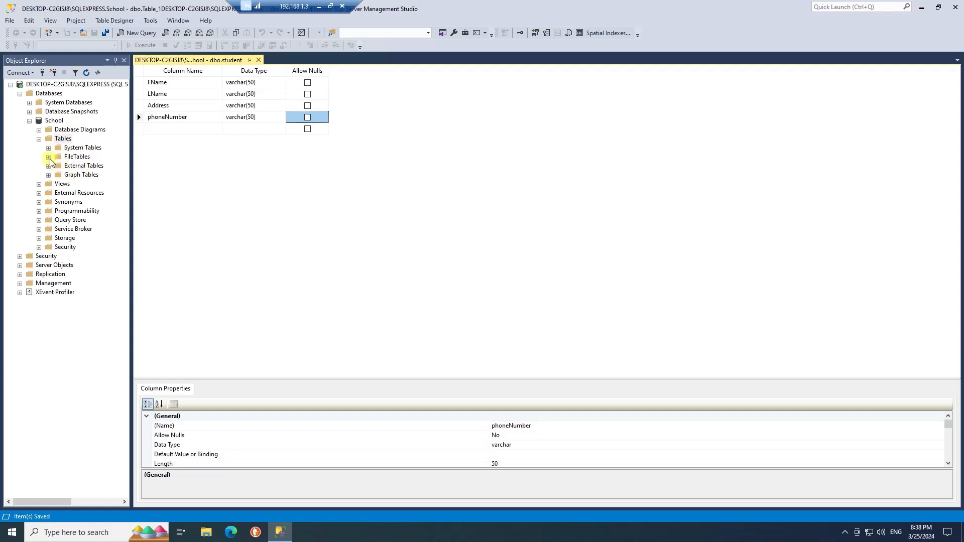
pyautogui.click(86, 74)
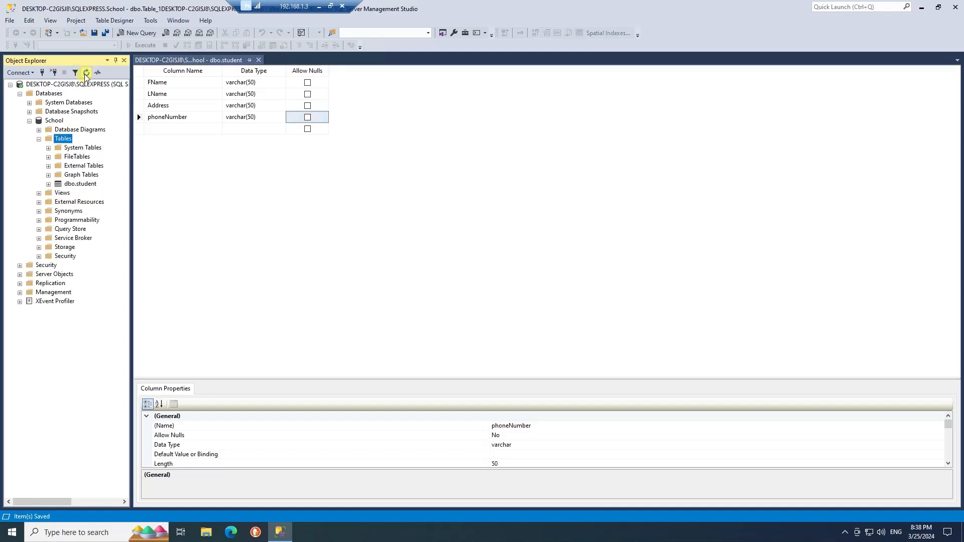
# Close the table design and reopen the design of dbo.student to review its columns.
pyautogui.rightClick(86, 184)
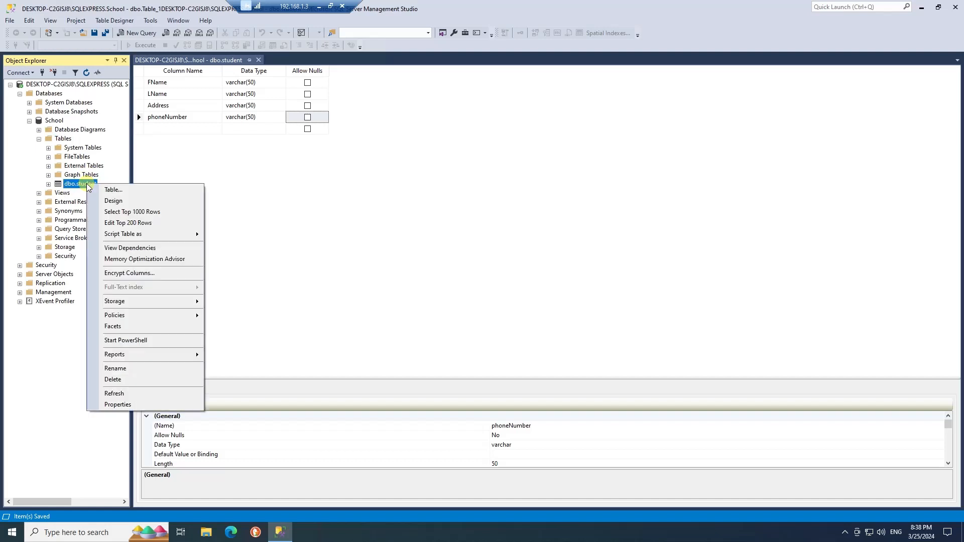
pyautogui.click(241, 97)
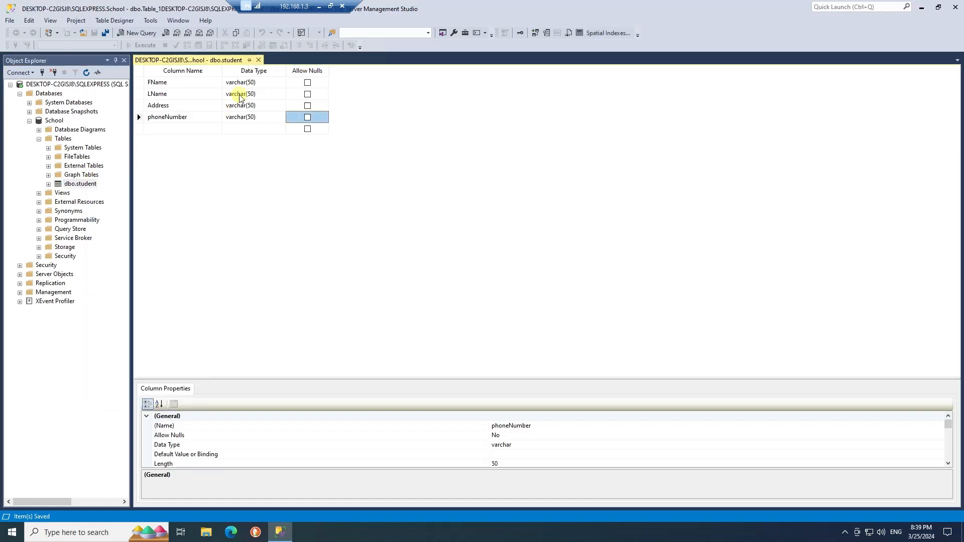
pyautogui.click(258, 61)
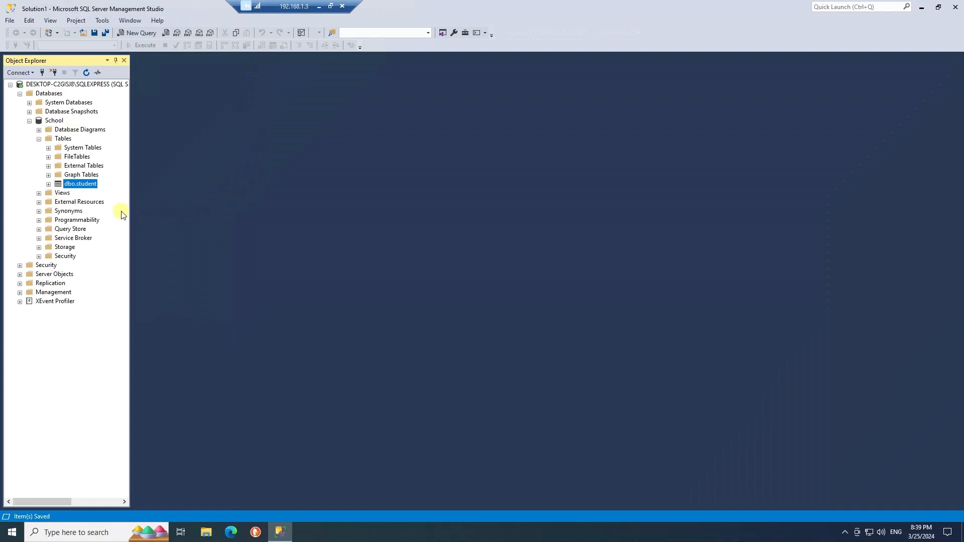
pyautogui.rightClick(85, 186)
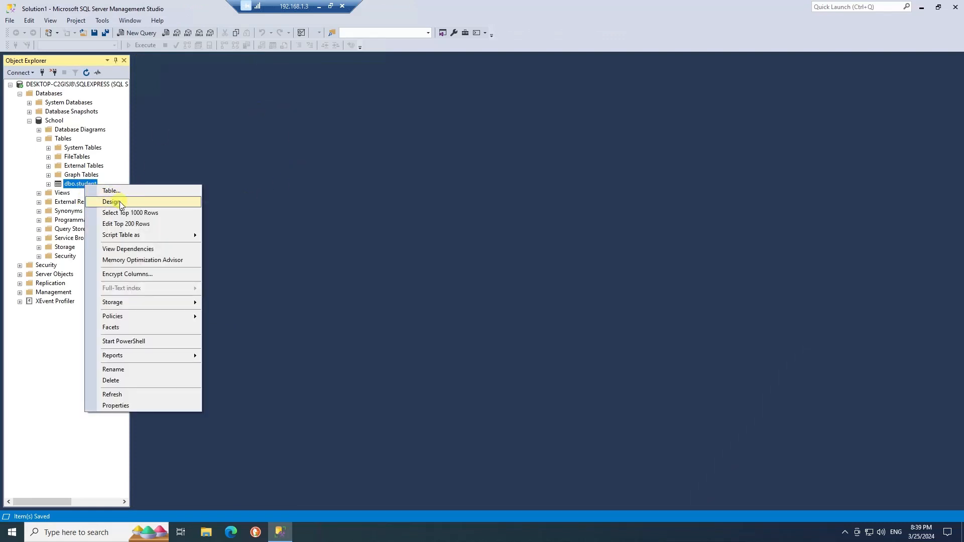
pyautogui.click(118, 201)
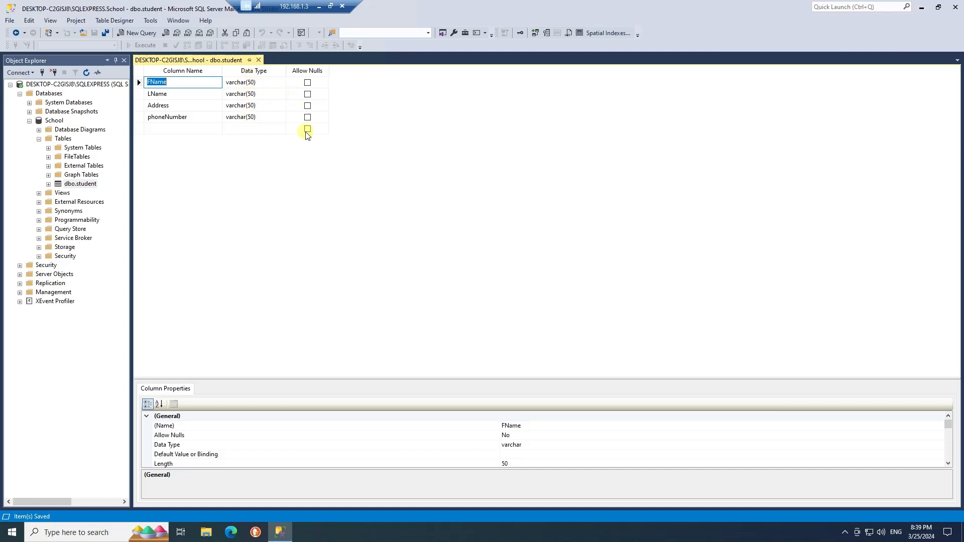
# Open the top 200 rows of dbo.student for editing and add a record with the student's first name, last name, address Seattle and phone number.
pyautogui.rightClick(93, 186)
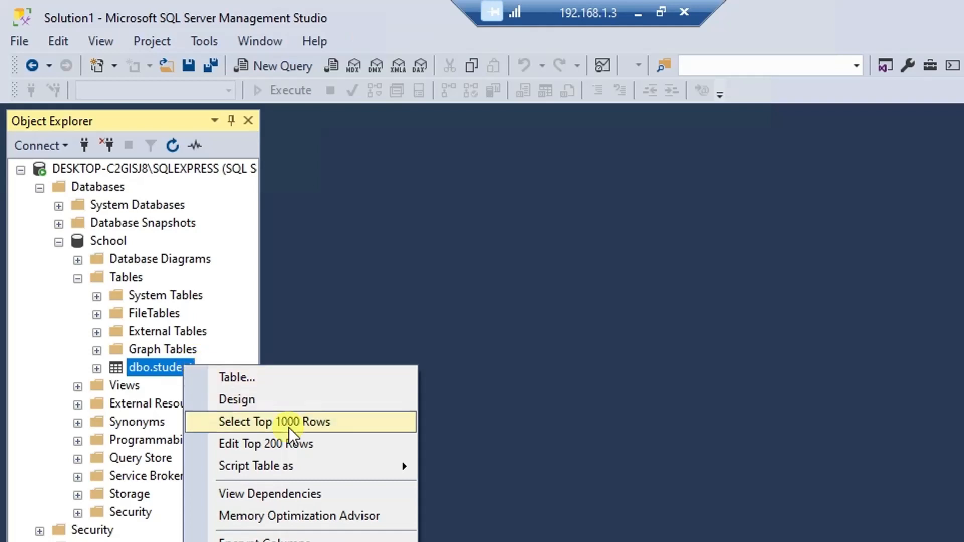
pyautogui.click(326, 444)
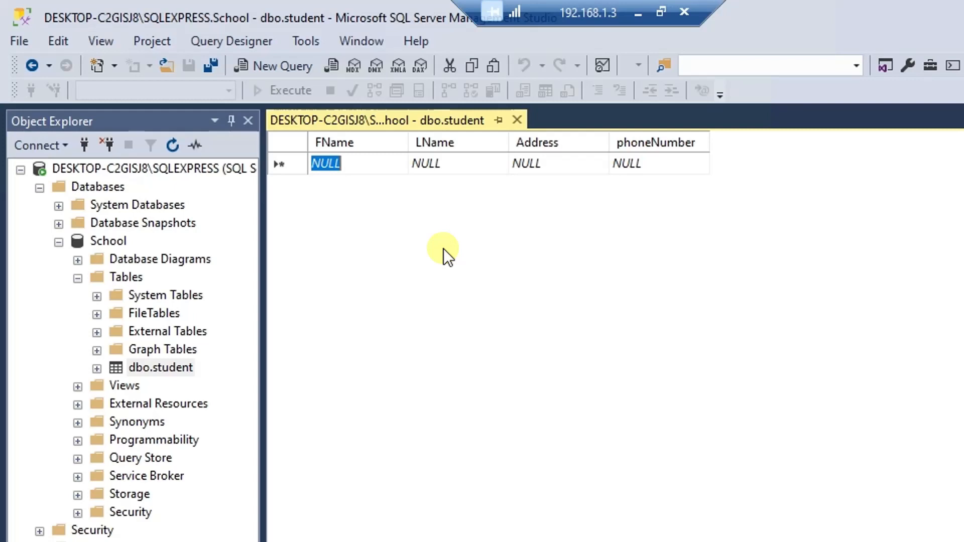
pyautogui.write('Joe')
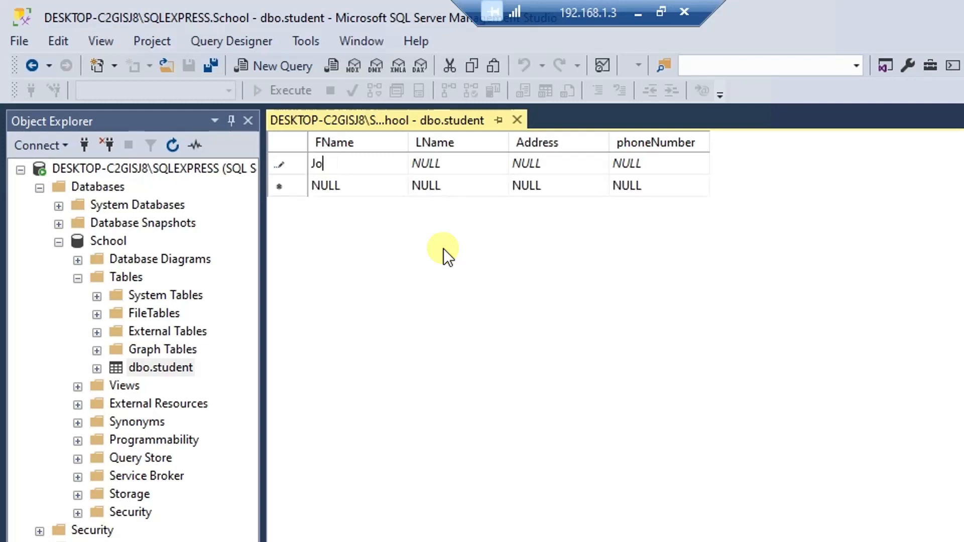
pyautogui.press('Tab')
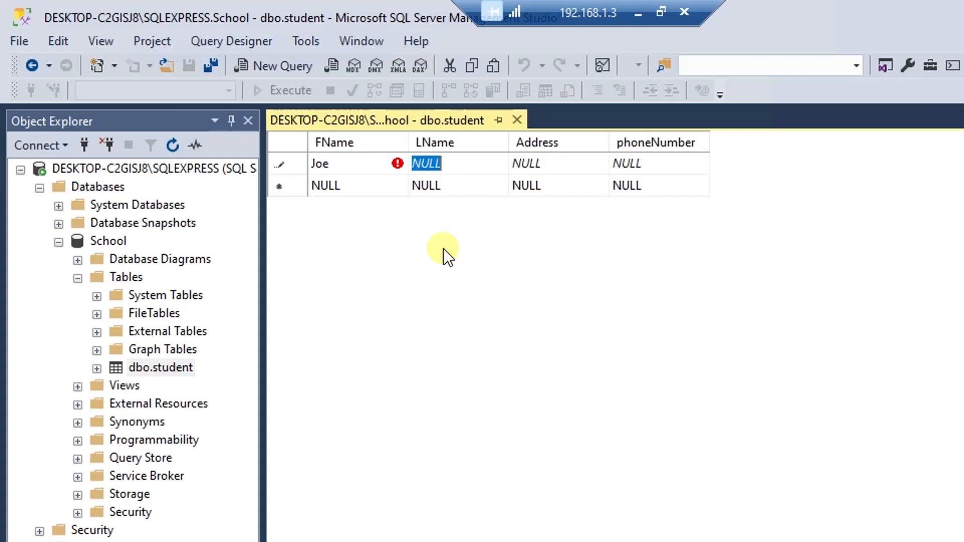
pyautogui.write('Nguyen')
pyautogui.press('Tab')
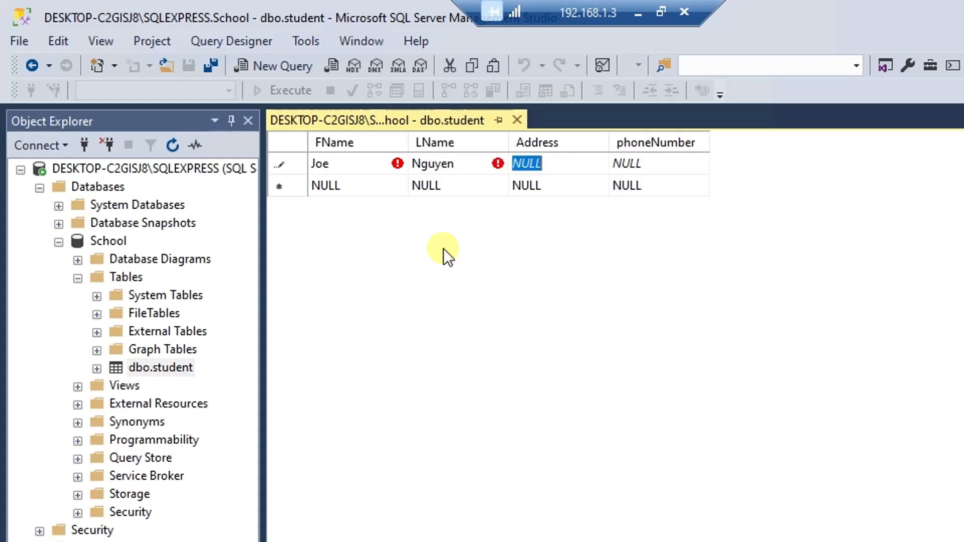
pyautogui.write('Seattle')
pyautogui.press('Tab')
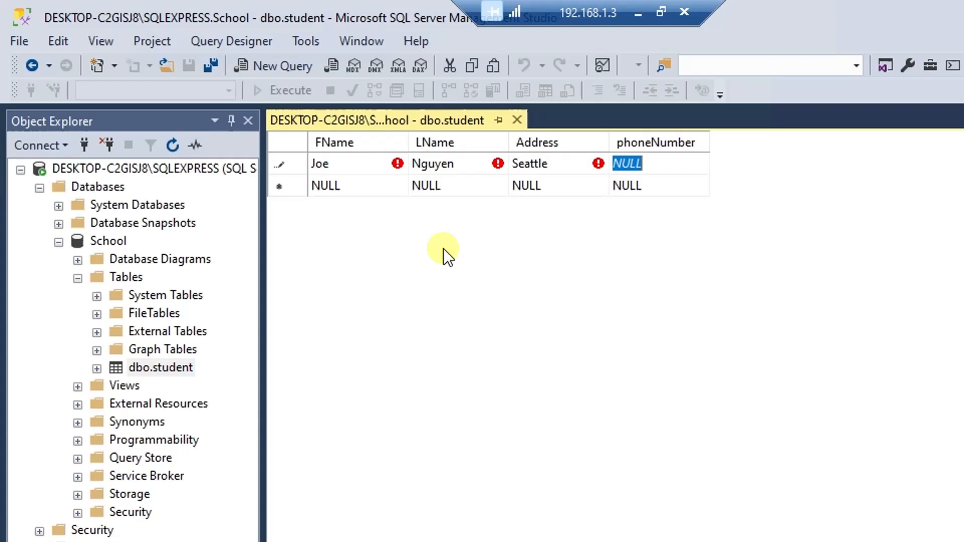
pyautogui.write('123456')
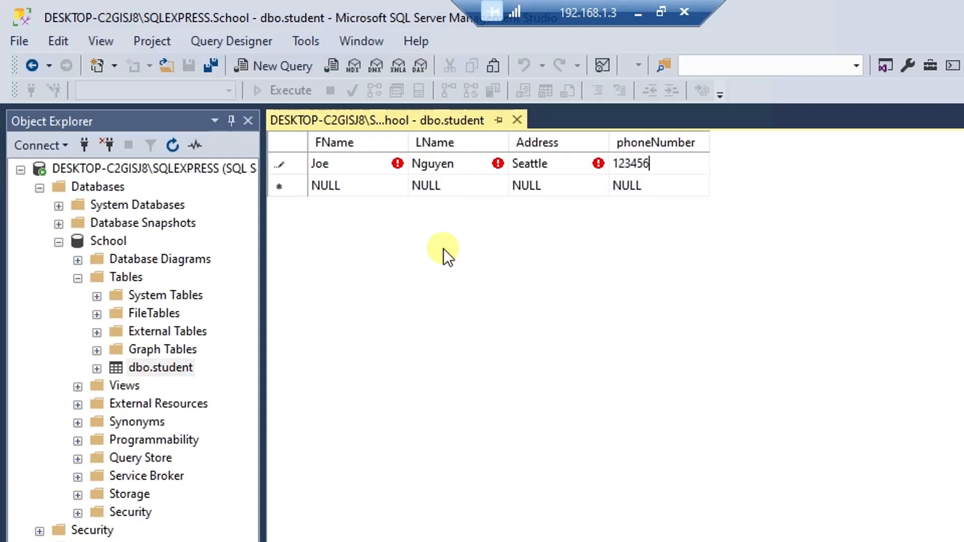
pyautogui.write('7')
pyautogui.moveTo(603, 166)
pyautogui.click(698, 182)
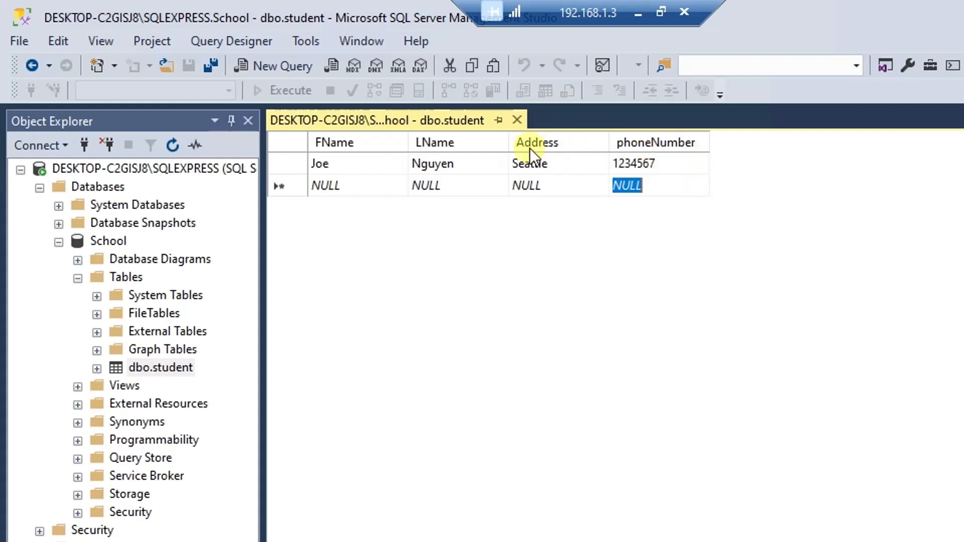
# Add a second record to dbo.student with the student's first name, last name, address New Yord and phone number.
pyautogui.click(363, 187)
pyautogui.write('Jane')
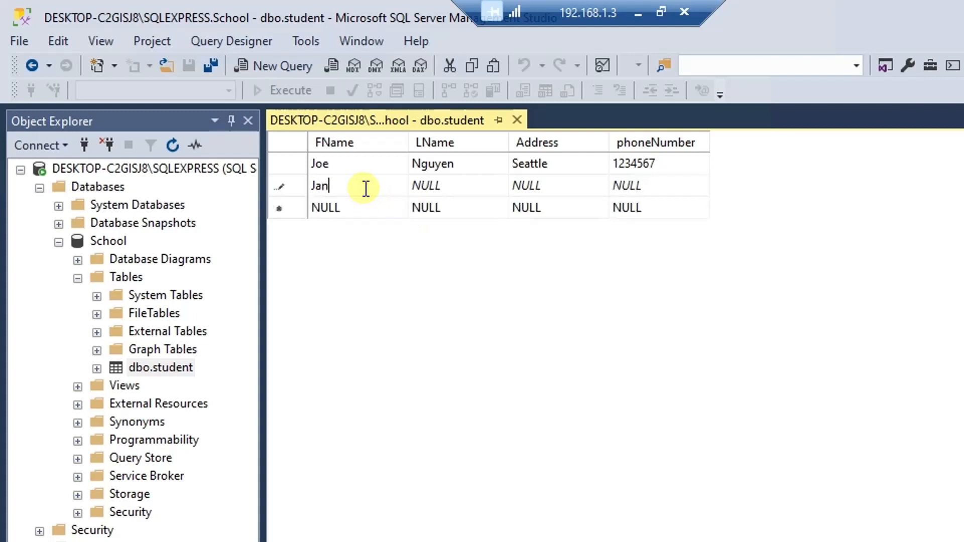
pyautogui.press('Tab')
pyautogui.write('Doe')
pyautogui.press('Tab')
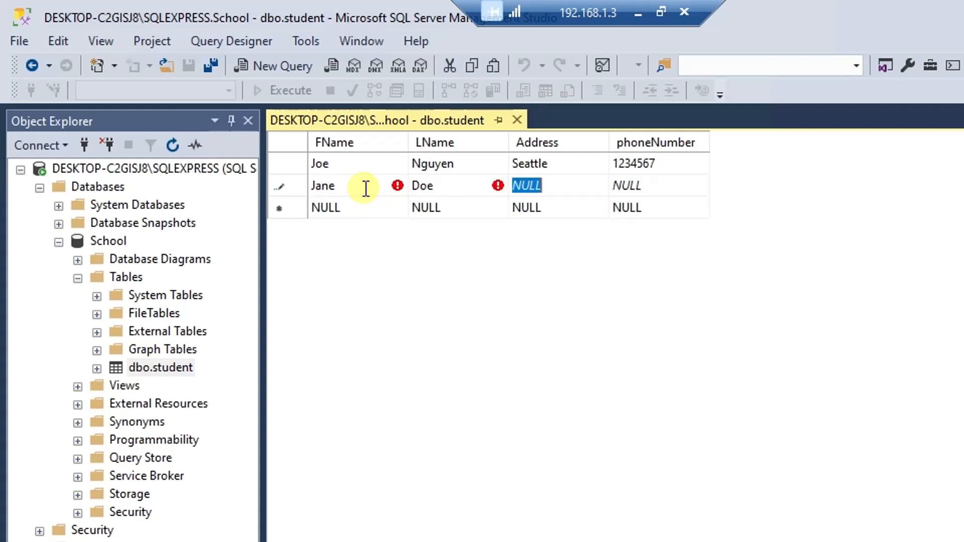
pyautogui.write('New Yord')
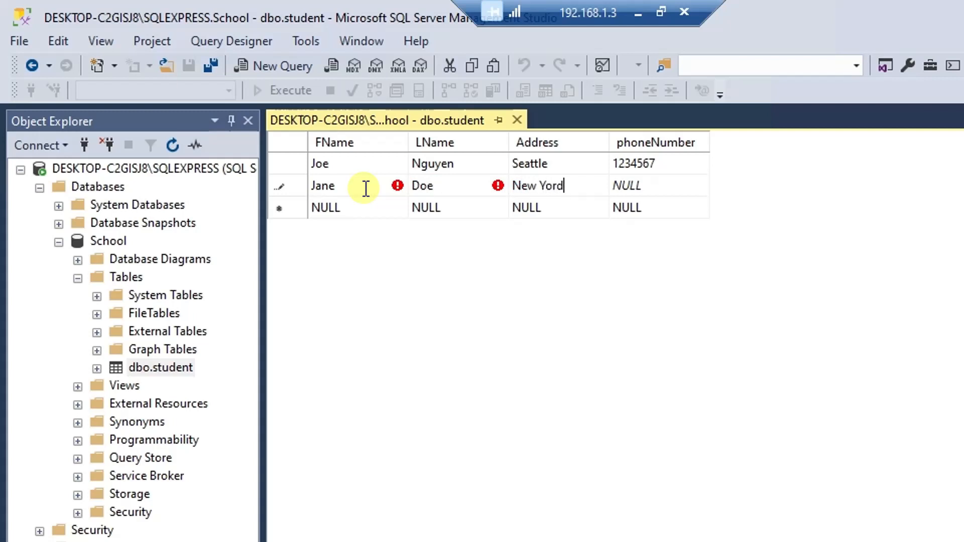
pyautogui.press('Tab')
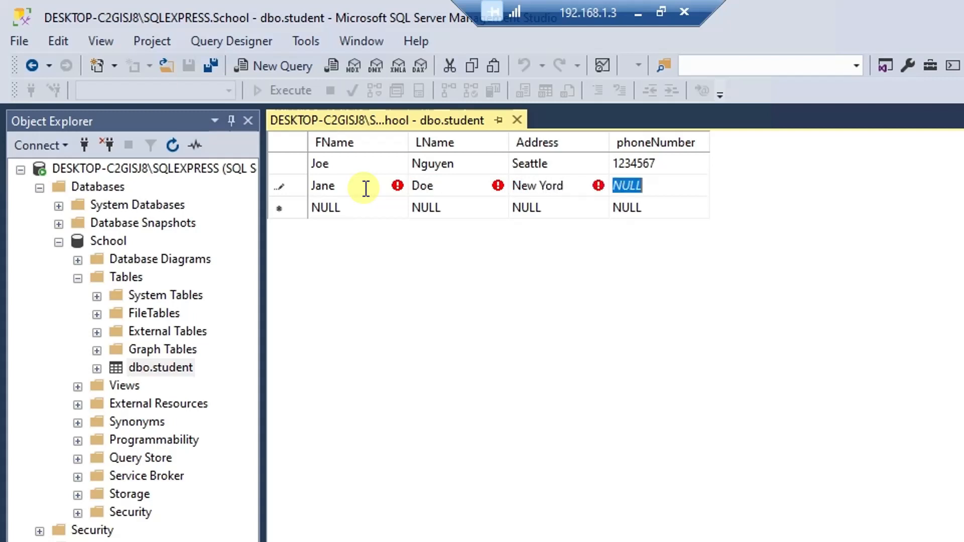
pyautogui.write('7778')
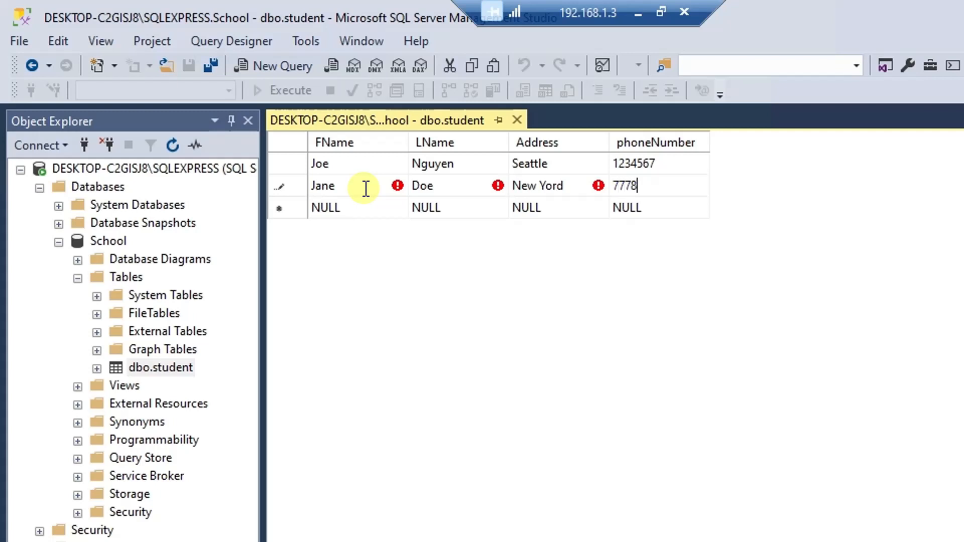
pyautogui.write('88999')
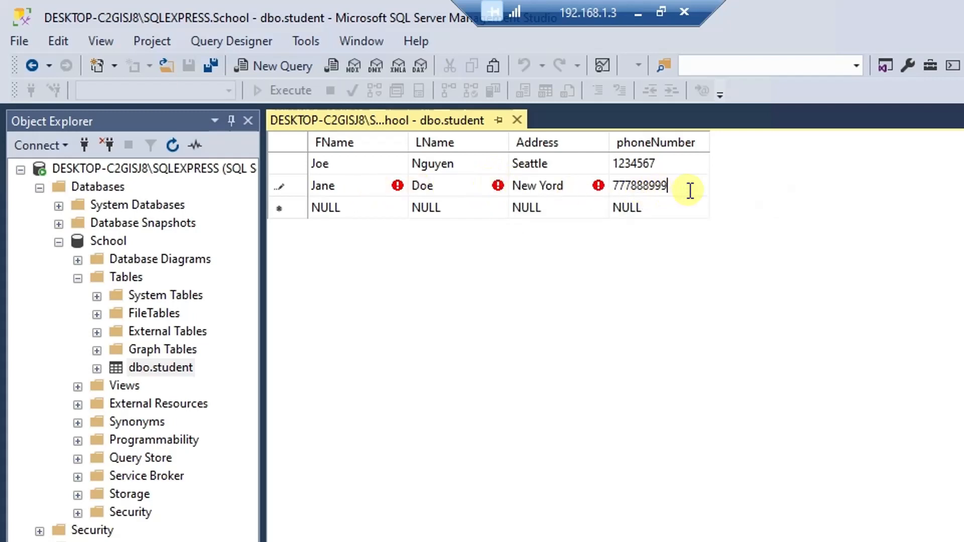
pyautogui.press('Return')
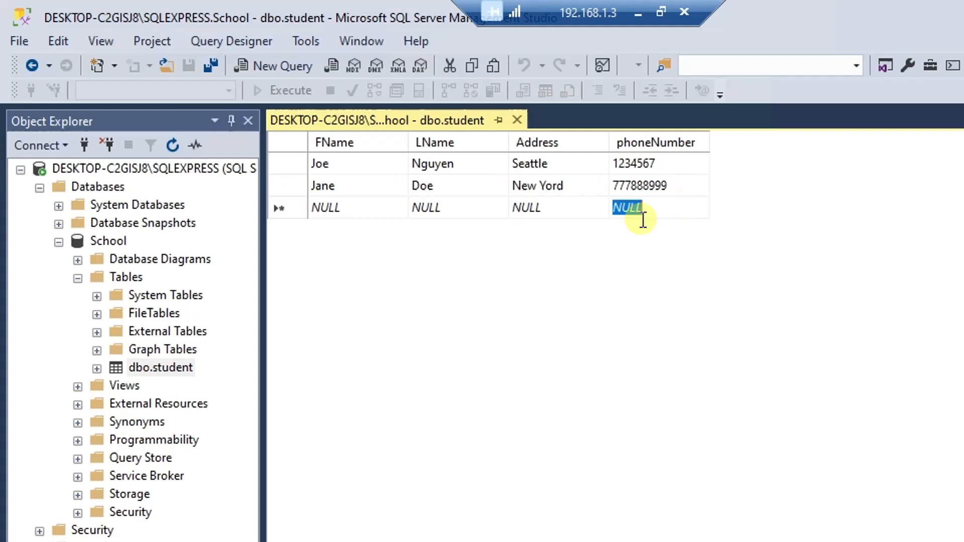
# Try to add a third record to dbo.student with only the student's first name, leaving LName, Address and phoneNumber empty.
pyautogui.click(355, 206)
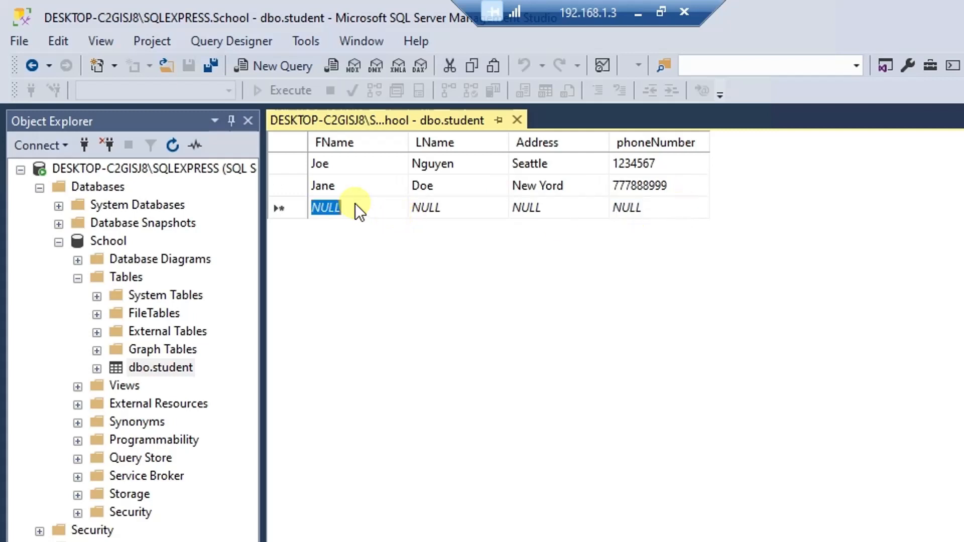
pyautogui.write('Bill')
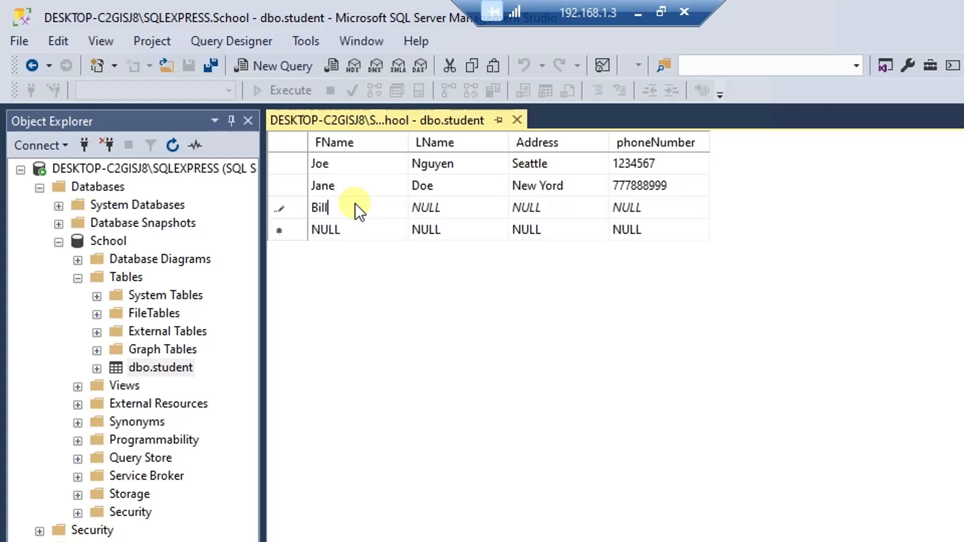
pyautogui.click(453, 207)
pyautogui.click(538, 206)
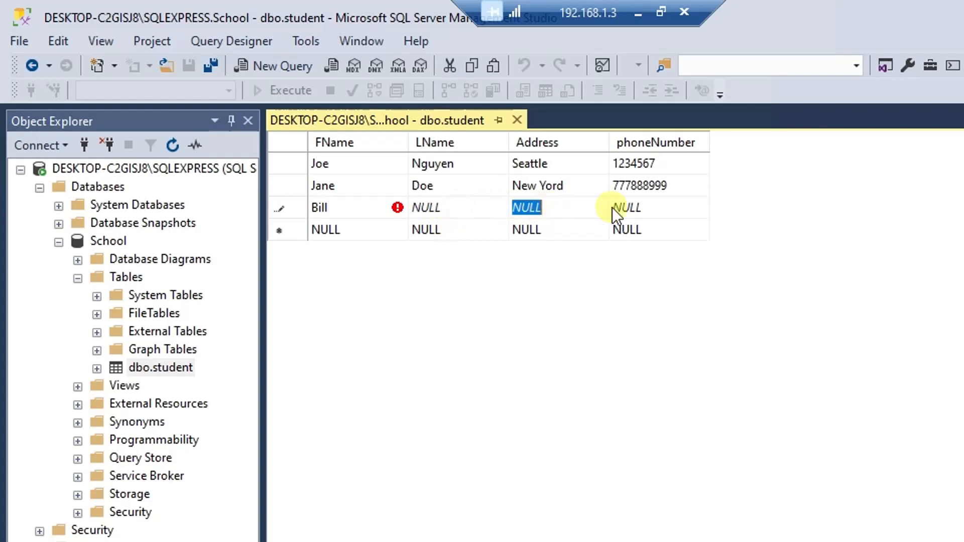
pyautogui.click(645, 209)
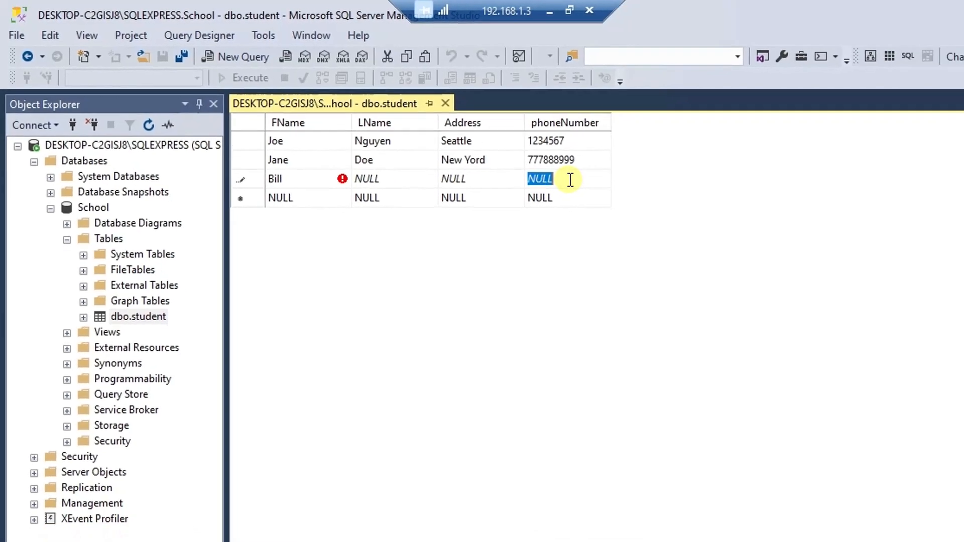
pyautogui.press('Return')
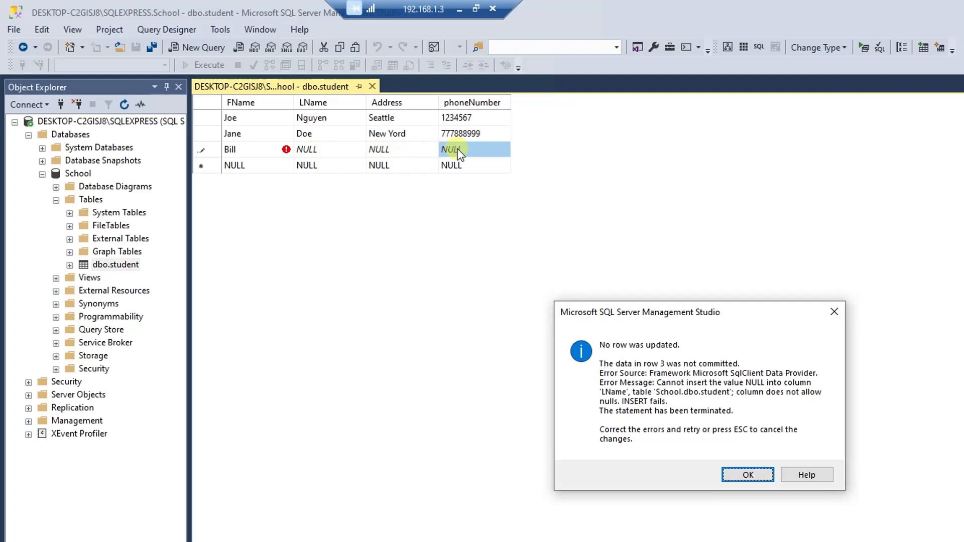
pyautogui.click(747, 475)
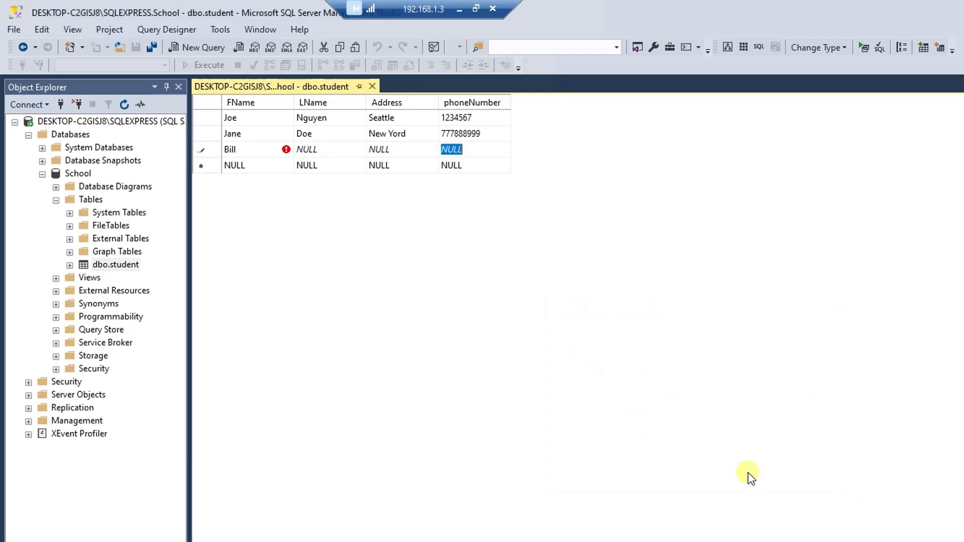
# Complete the third dbo.student record with the student's last name, address LA and phone number, and commit the row.
pyautogui.click(337, 154)
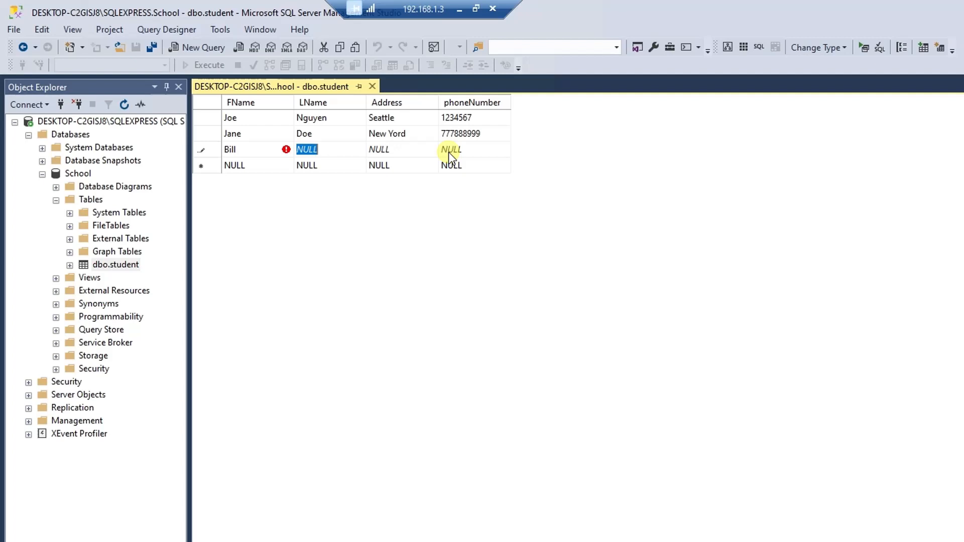
pyautogui.write('Bill')
pyautogui.press('Tab')
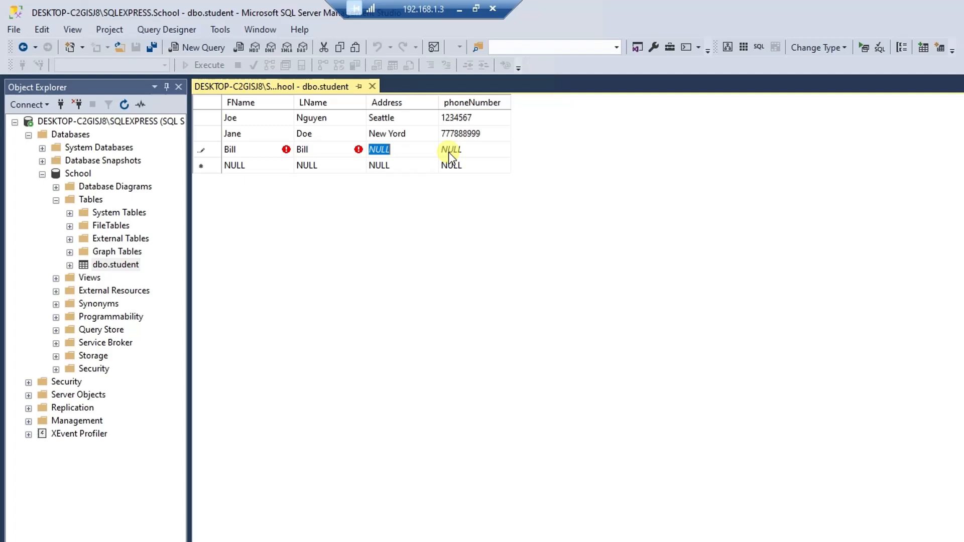
pyautogui.write('LA')
pyautogui.press('Tab')
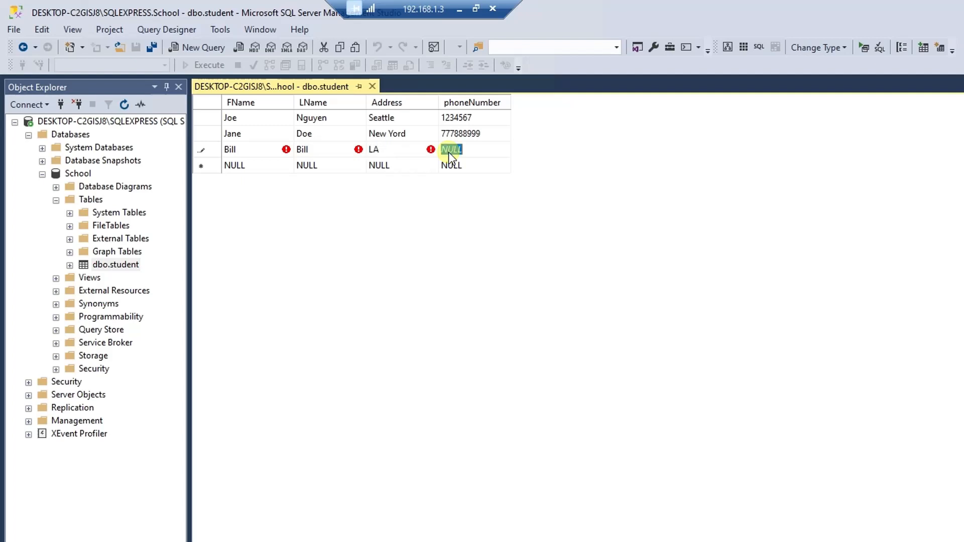
pyautogui.write('222333')
pyautogui.press('Return')
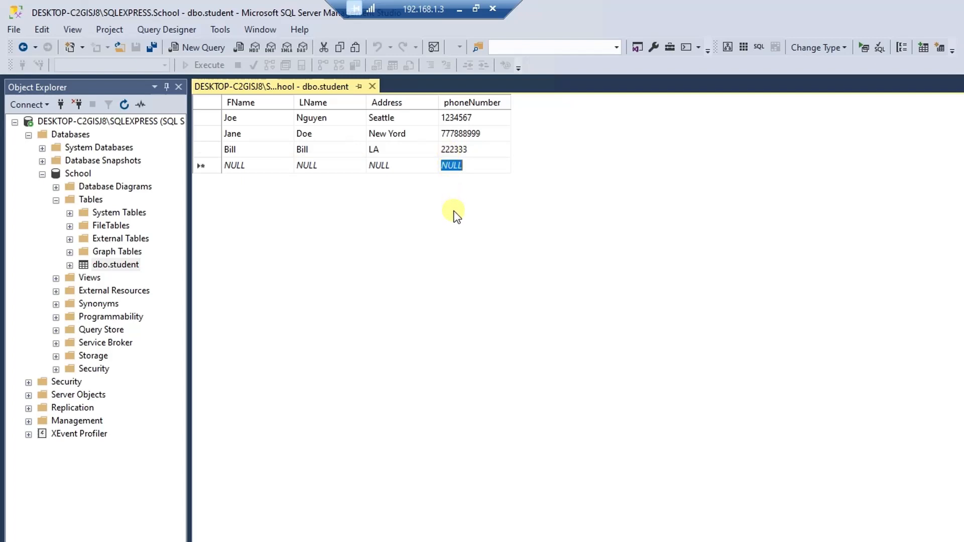
# In the dbo.student design, allow nulls for FName, LName, Address and phoneNumber, and try to save the change.
pyautogui.rightClick(124, 264)
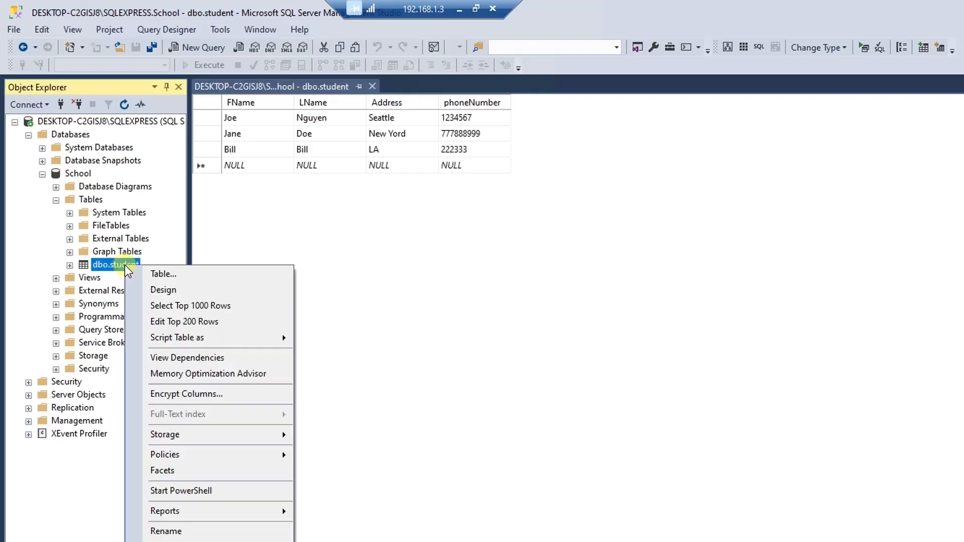
pyautogui.click(174, 288)
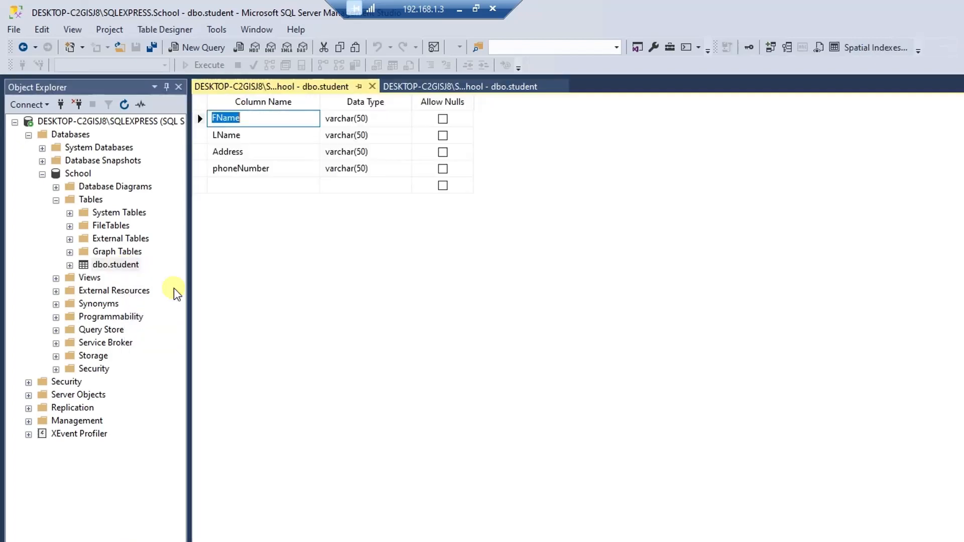
pyautogui.click(567, 160)
pyautogui.click(444, 119)
pyautogui.click(442, 135)
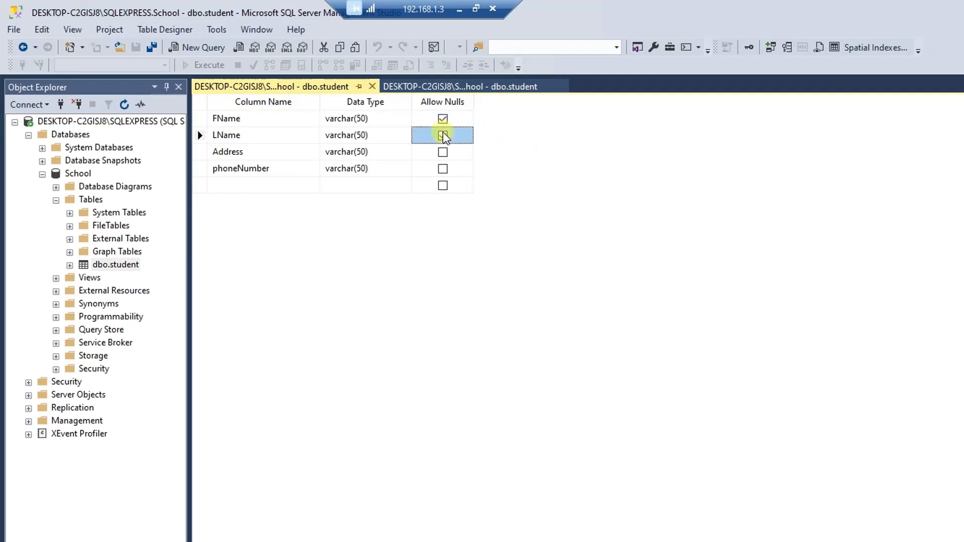
pyautogui.click(442, 151)
pyautogui.click(444, 168)
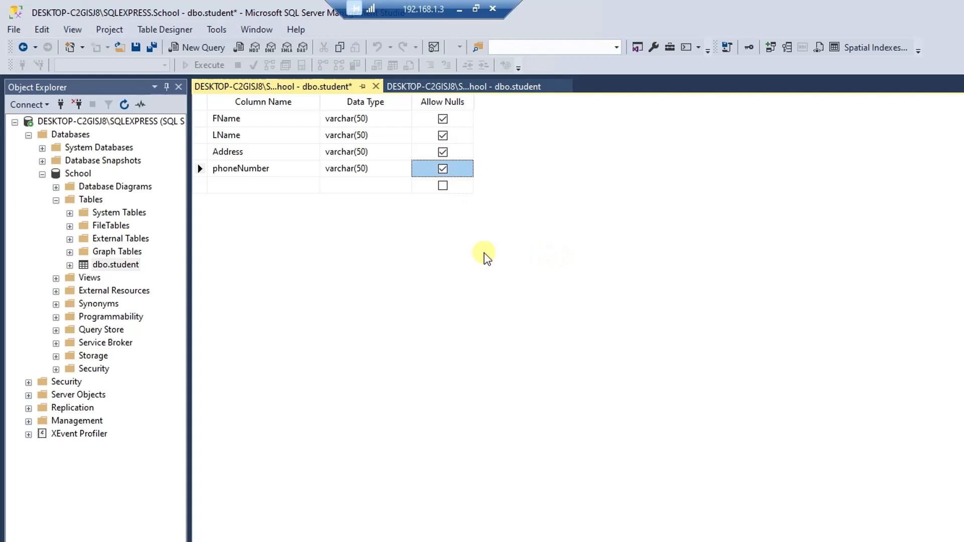
pyautogui.click(136, 48)
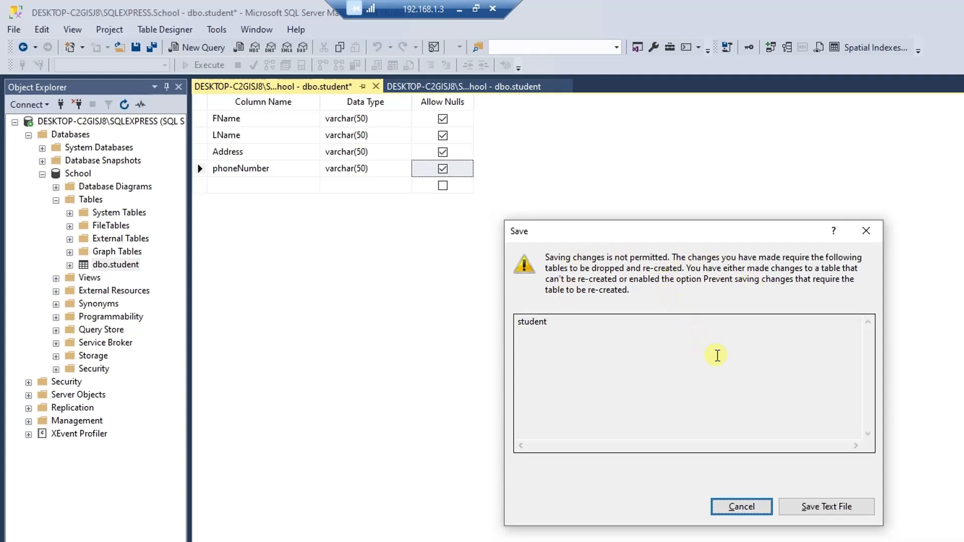
pyautogui.click(755, 501)
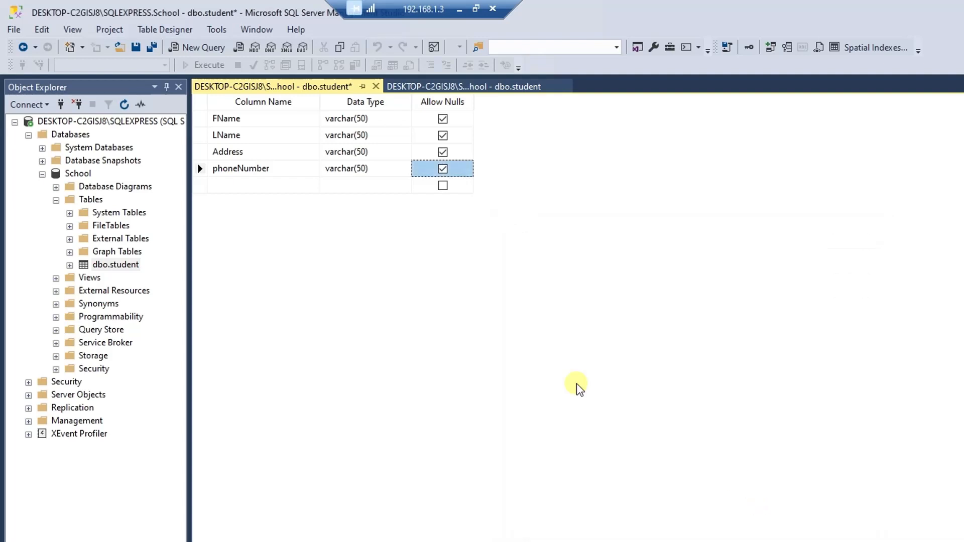
# Turn off the Designers option that prevents saving changes that require table re-creation, and save the dbo.student design.
pyautogui.click(217, 29)
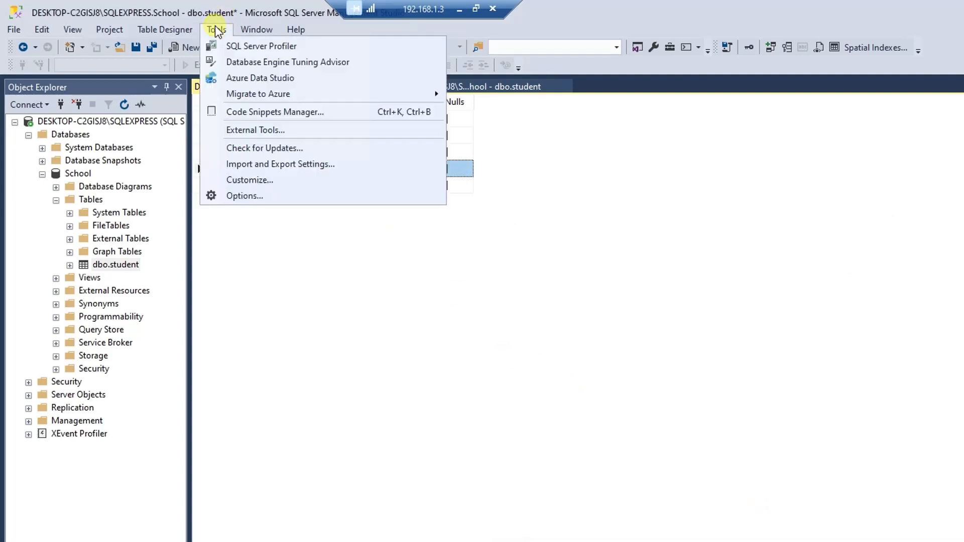
pyautogui.click(244, 195)
pyautogui.click(441, 272)
pyautogui.click(442, 337)
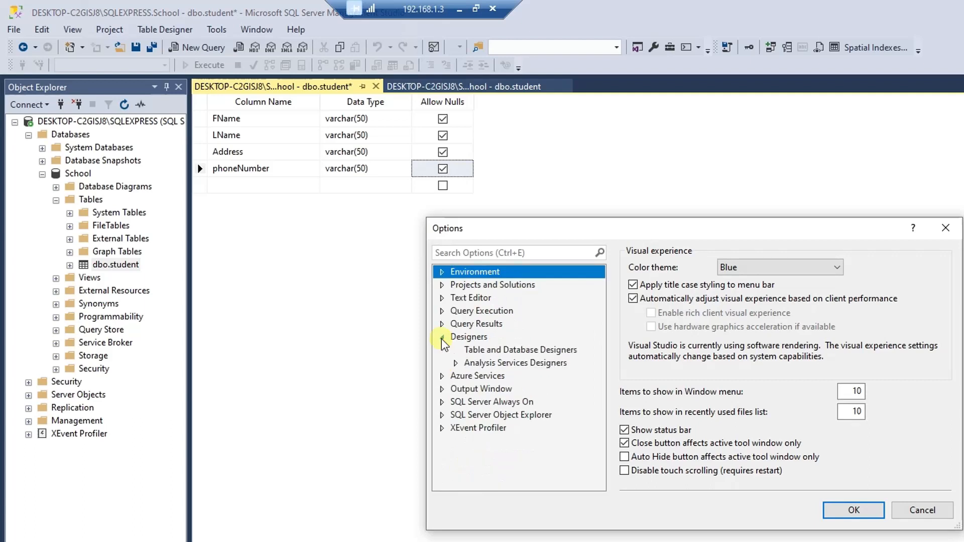
pyautogui.click(458, 336)
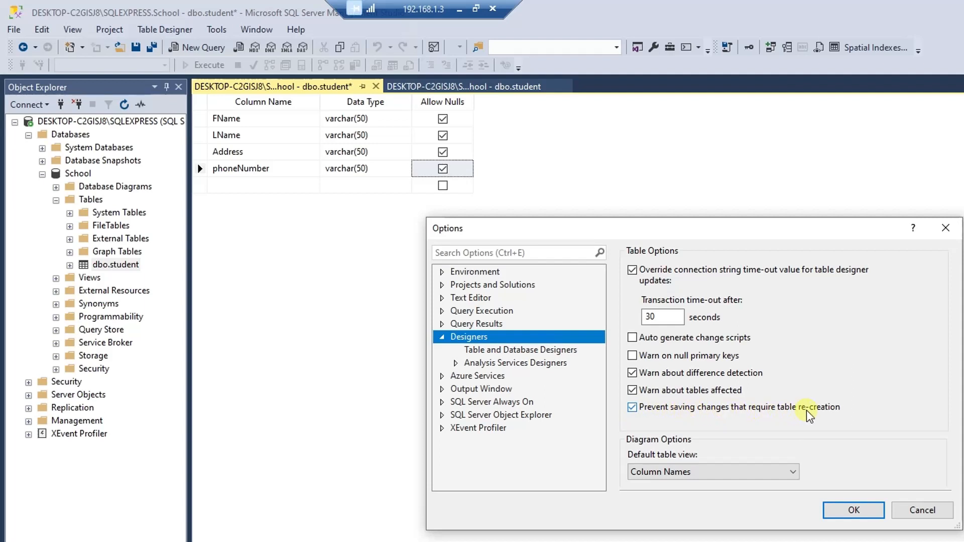
pyautogui.click(633, 408)
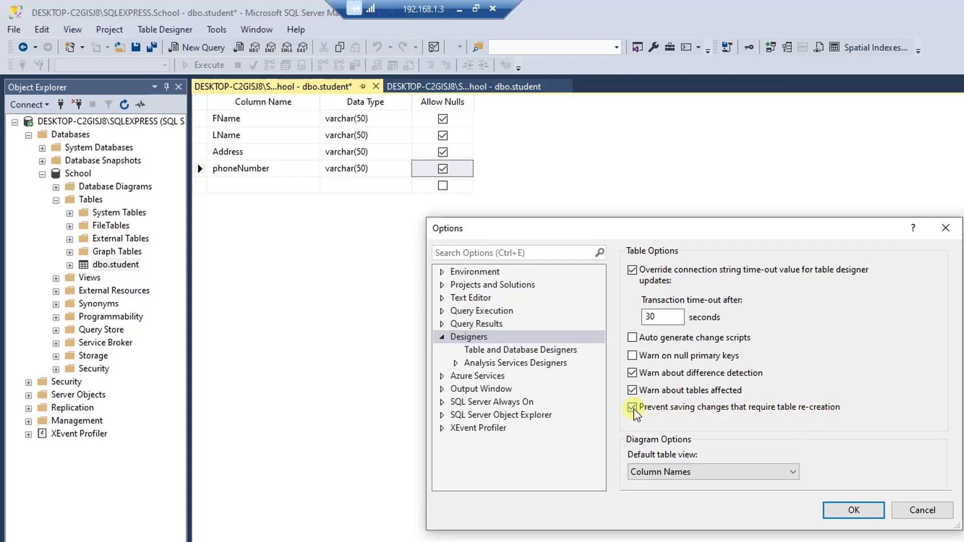
pyautogui.click(851, 510)
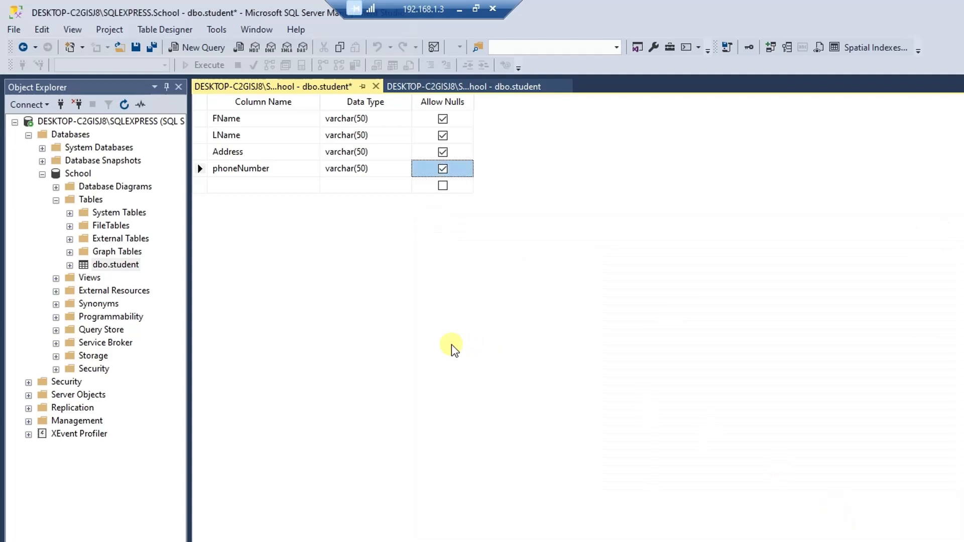
pyautogui.click(135, 52)
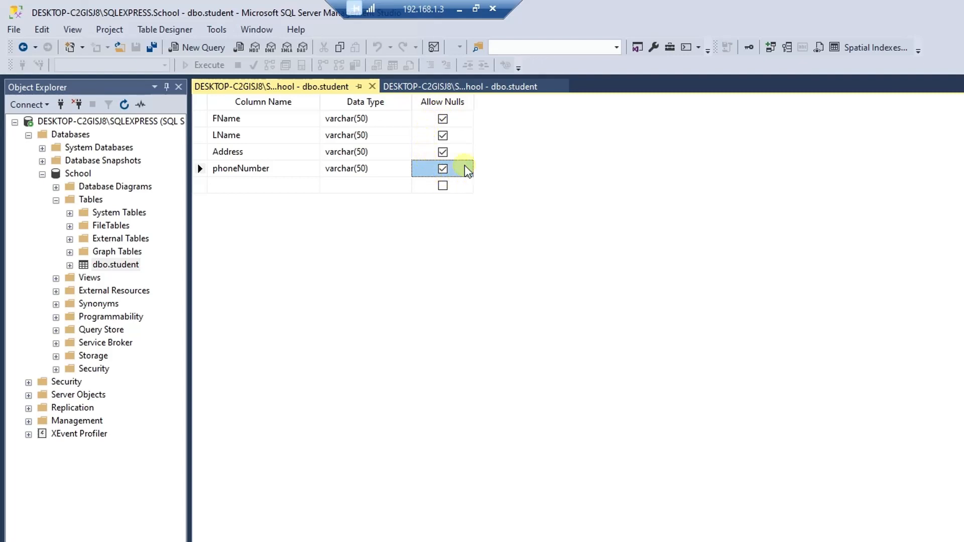
# Return to the dbo.student rows and add a fourth record with only the first name, leaving the other columns NULL.
pyautogui.click(471, 86)
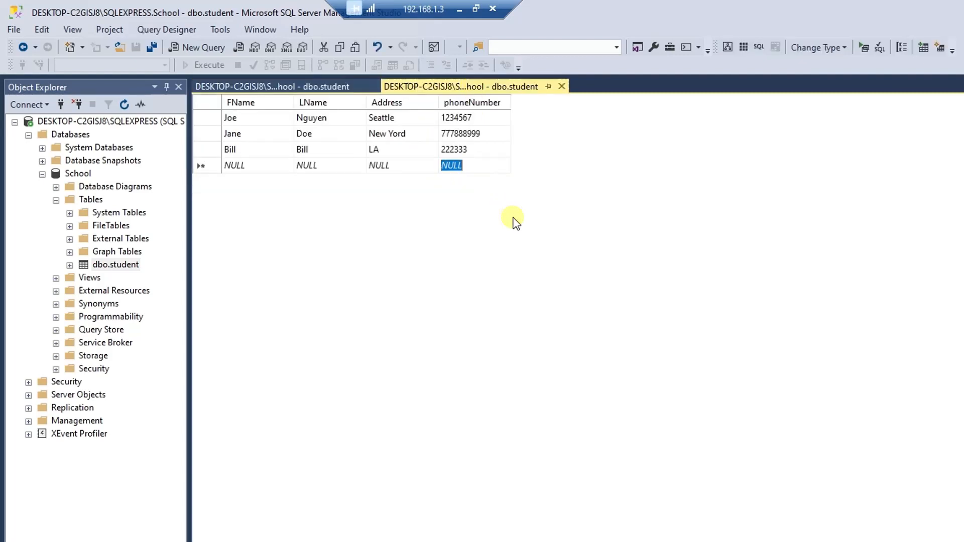
pyautogui.click(266, 169)
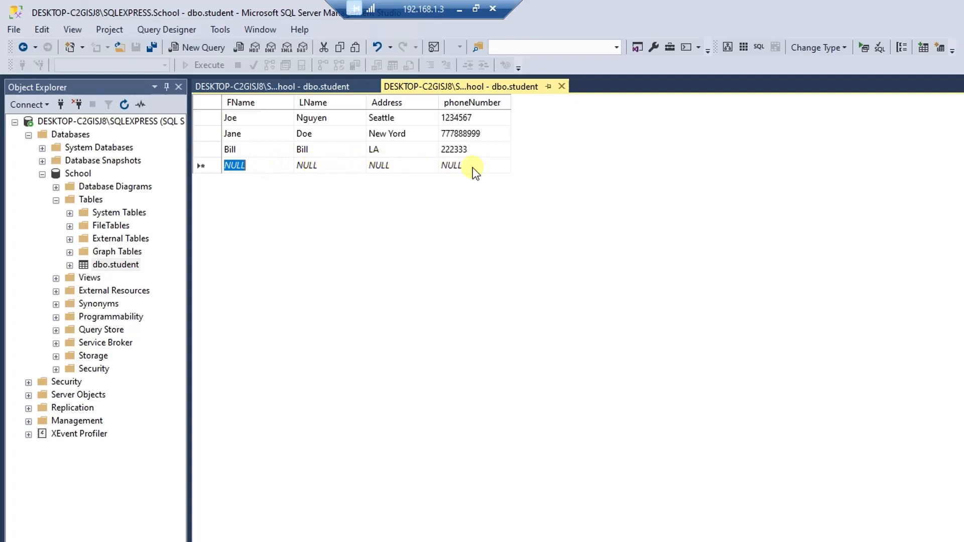
pyautogui.write('Anna')
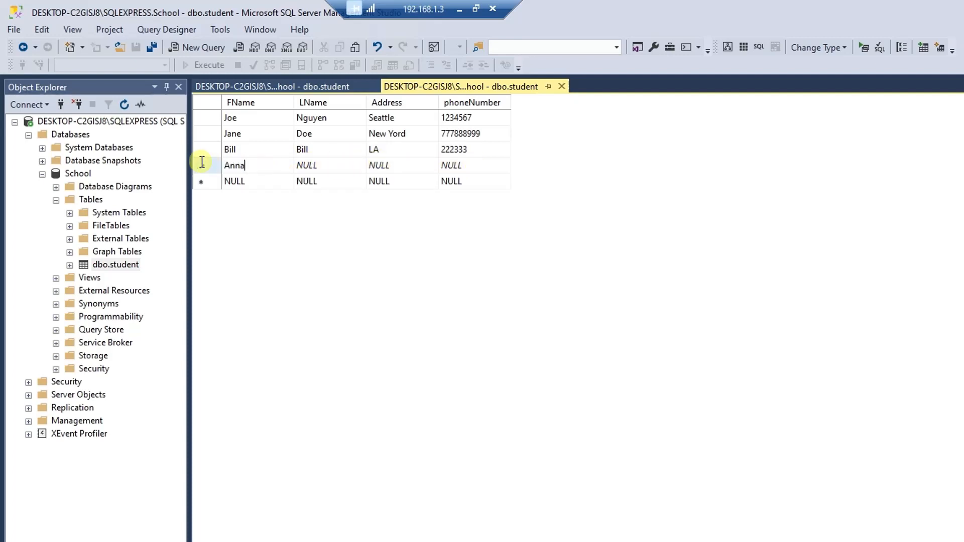
pyautogui.press('Tab')
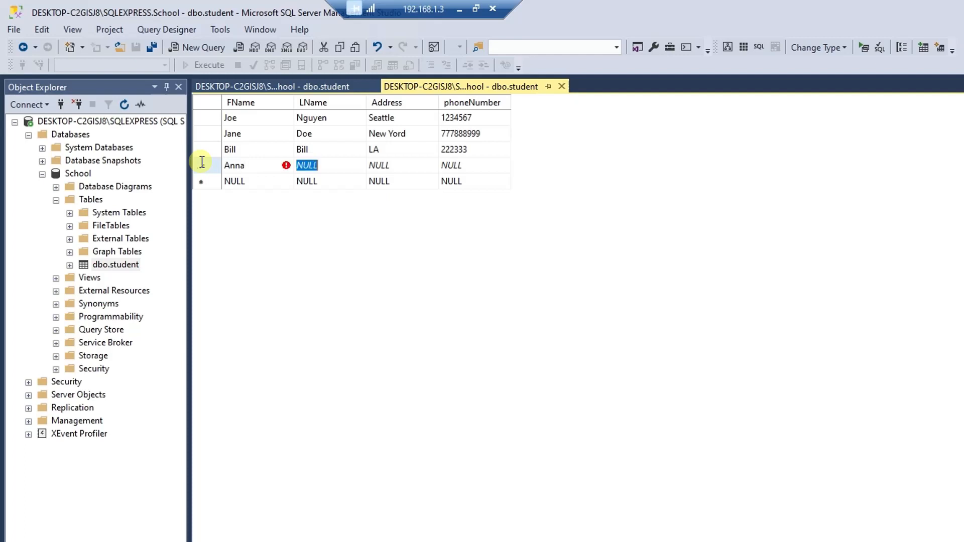
pyautogui.press('Tab')
pyautogui.press('Tab')
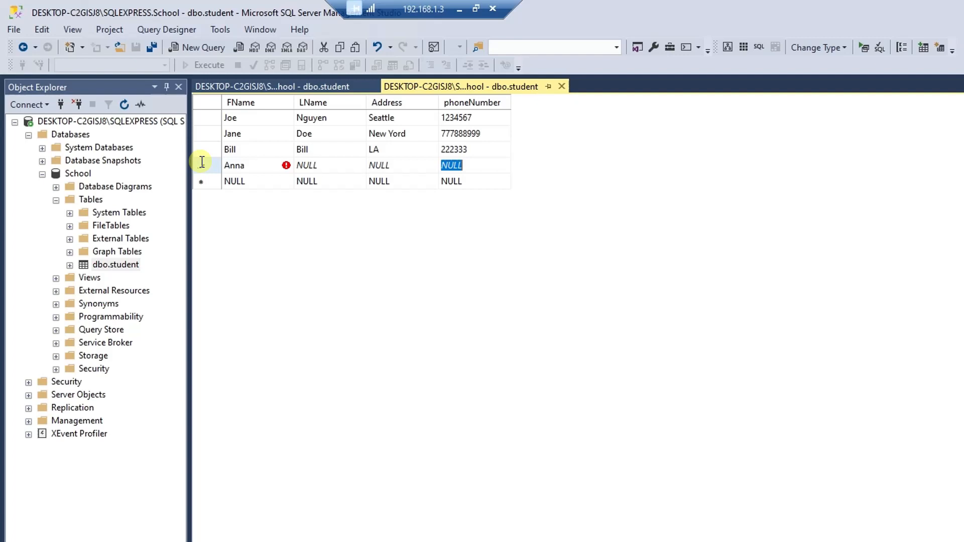
pyautogui.press('Down')
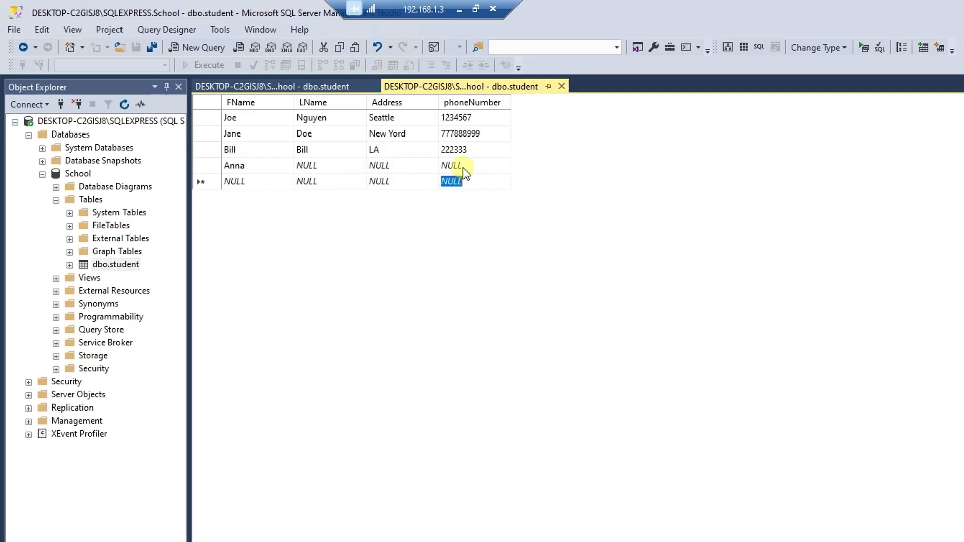
# Script the dbo.student table as a SELECT statement to a new query editor window.
pyautogui.rightClick(123, 268)
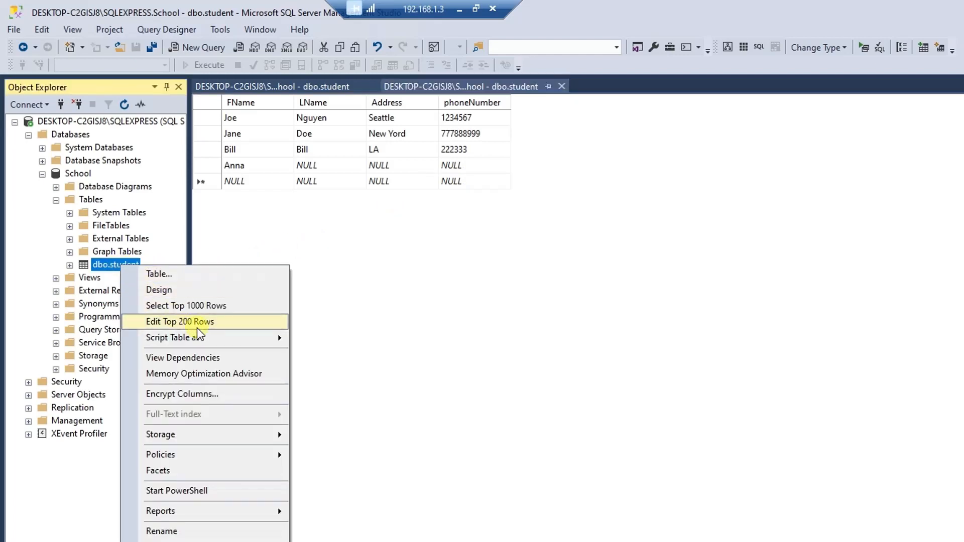
pyautogui.moveTo(217, 339)
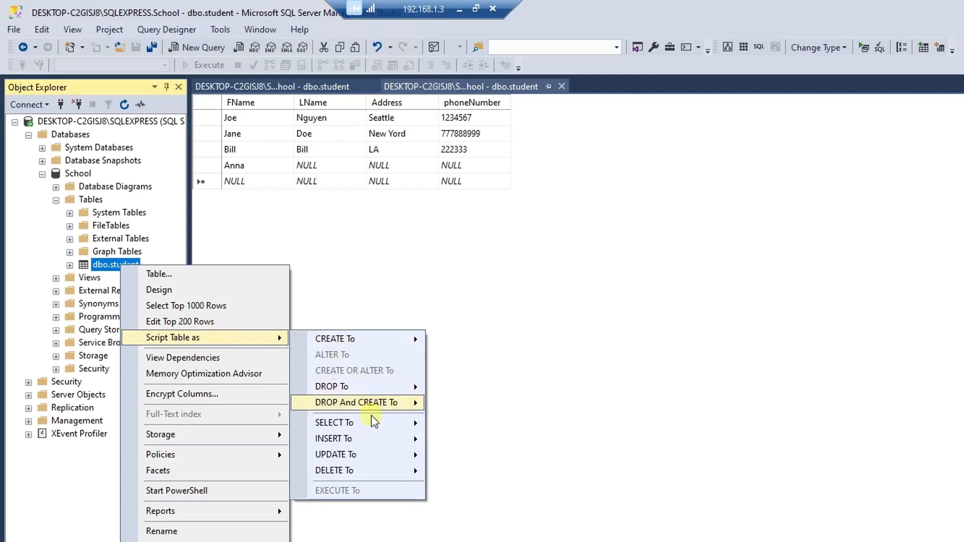
pyautogui.moveTo(376, 423)
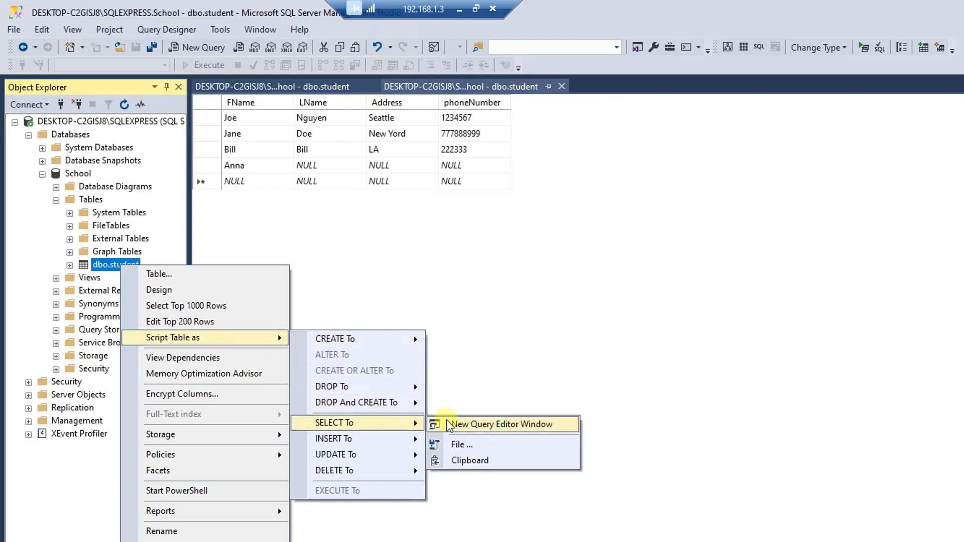
pyautogui.click(547, 424)
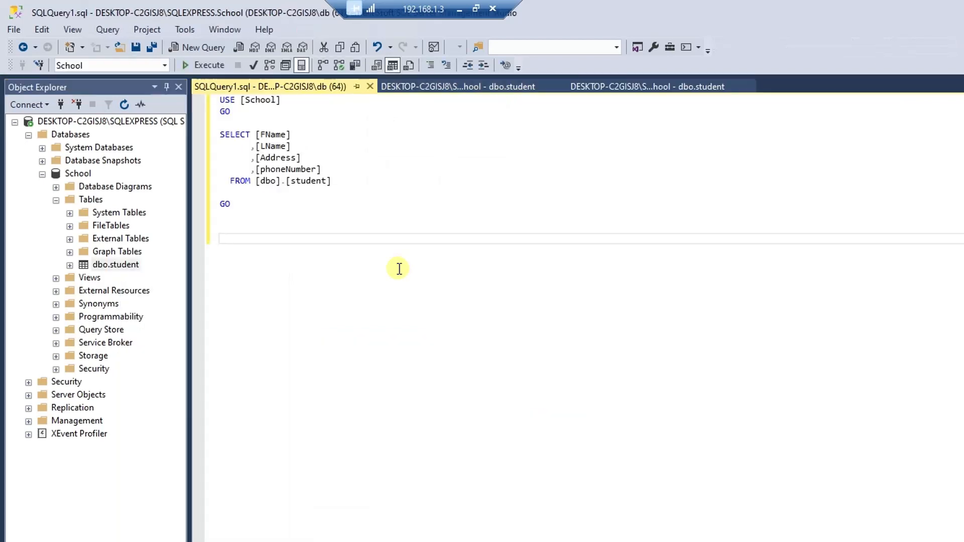
# Enlarge the query text, review the SELECT statement and execute the query on the School database.
pyautogui.scroll(4, 403, 264)
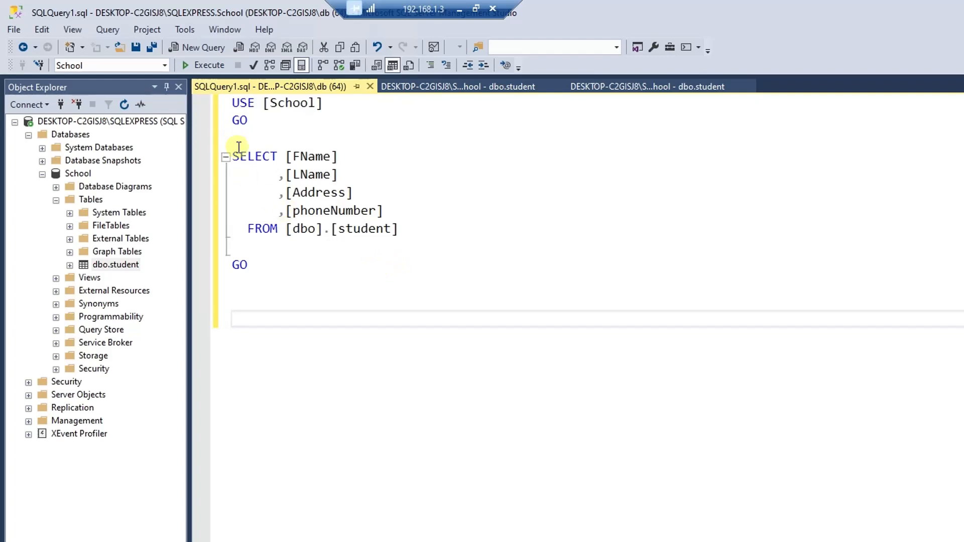
pyautogui.click(435, 235)
pyautogui.moveTo(397, 230); pyautogui.dragTo(224, 156)
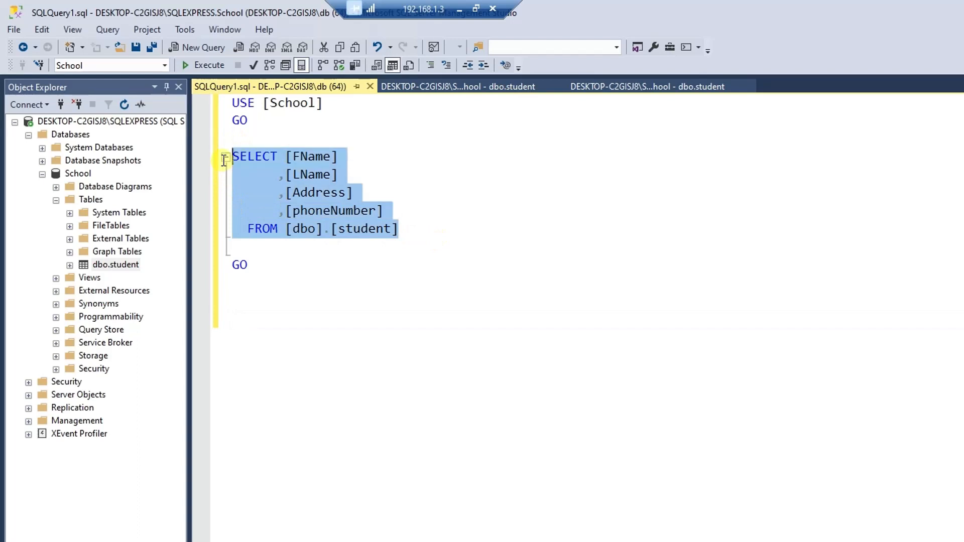
pyautogui.click(307, 281)
pyautogui.click(200, 64)
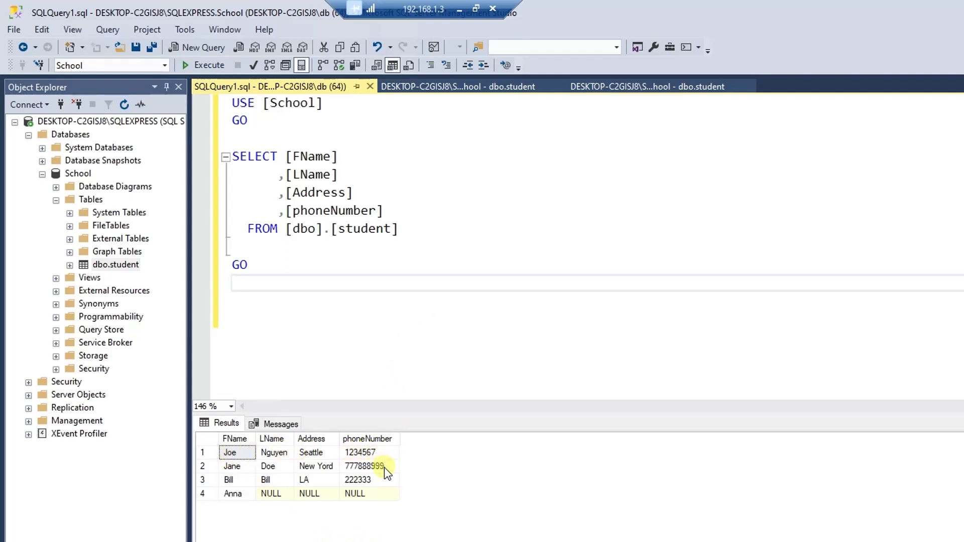
# Replace the column list in the SELECT statement with *, put the FROM clause on the same line, and execute the query.
pyautogui.click(370, 210)
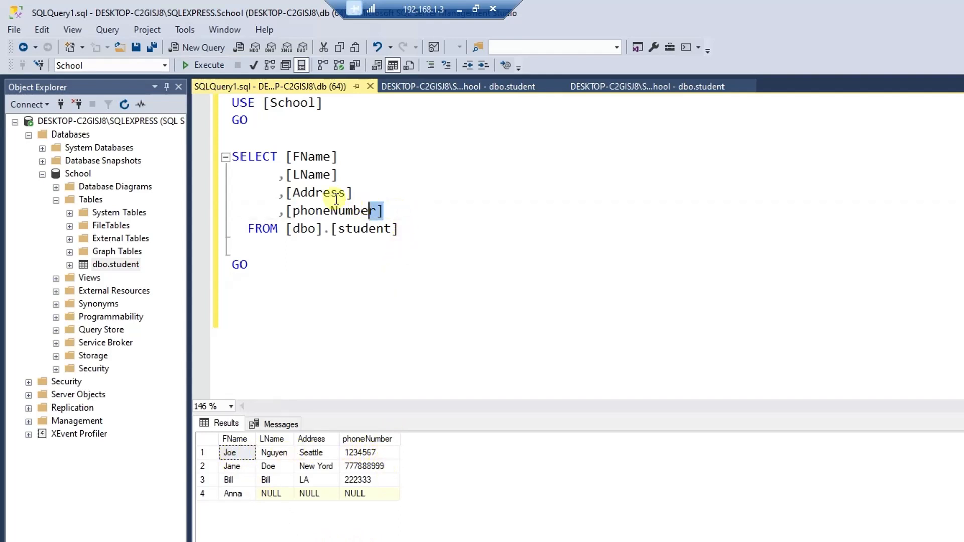
pyautogui.moveTo(337, 199); pyautogui.dragTo(288, 155)
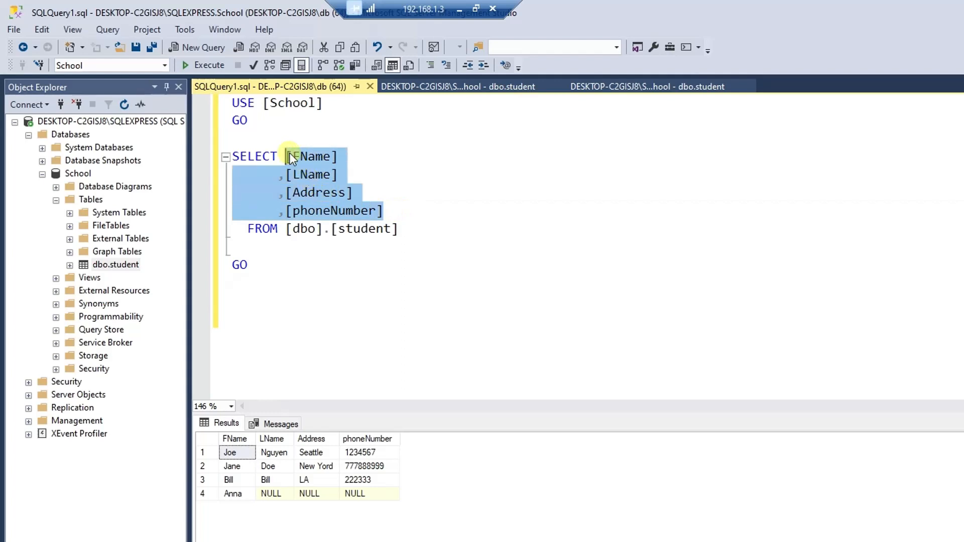
pyautogui.write('*')
pyautogui.press('Delete')
pyautogui.press('Delete')
pyautogui.press('Delete')
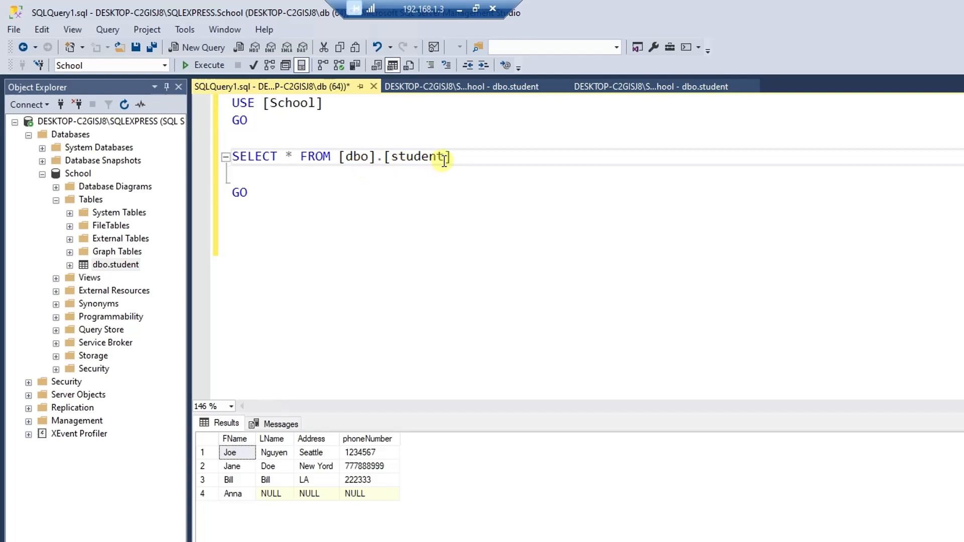
pyautogui.click(206, 65)
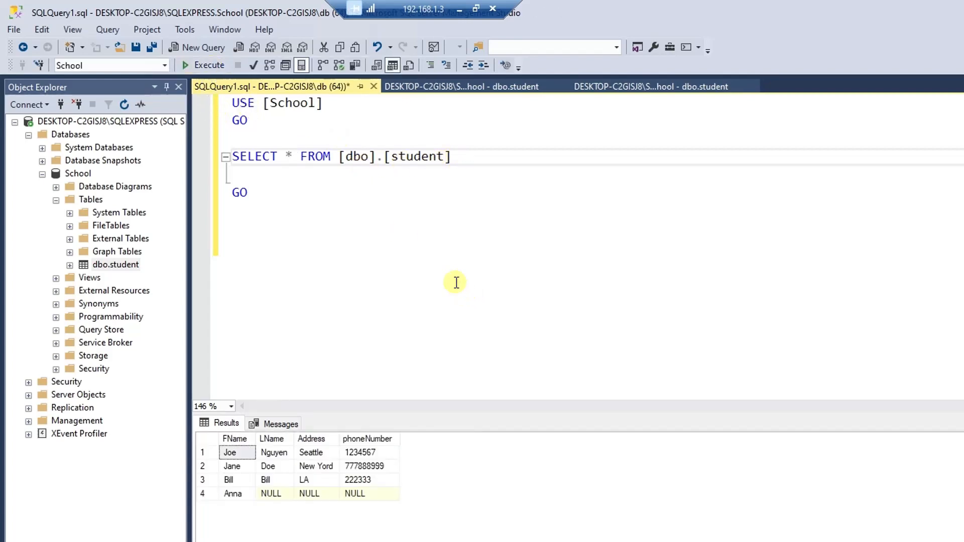
# Shorten the table reference in the SELECT statement to student and execute only that statement.
pyautogui.click(342, 157)
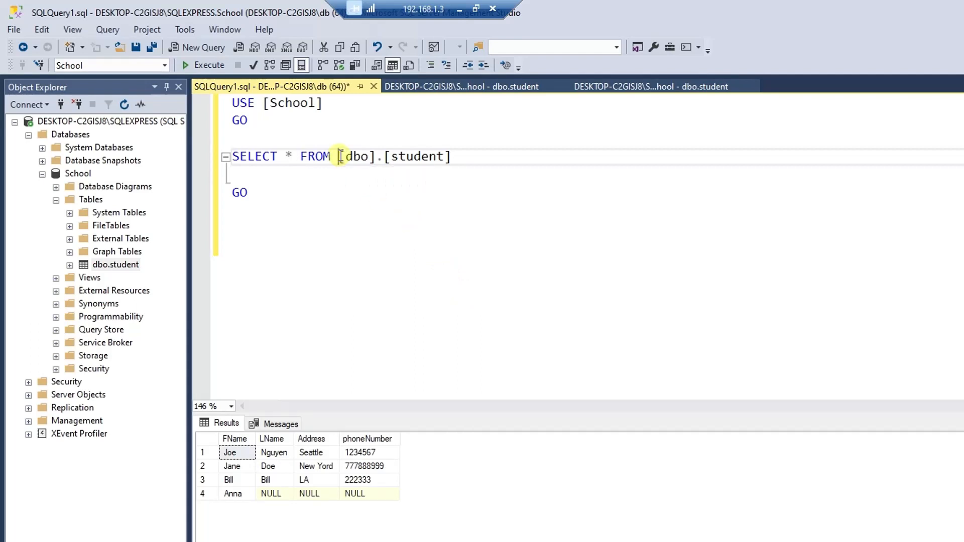
pyautogui.press('Delete')
pyautogui.press('Delete')
pyautogui.press('Delete')
pyautogui.press('Delete')
pyautogui.press('Delete')
pyautogui.press('Delete')
pyautogui.press('Delete')
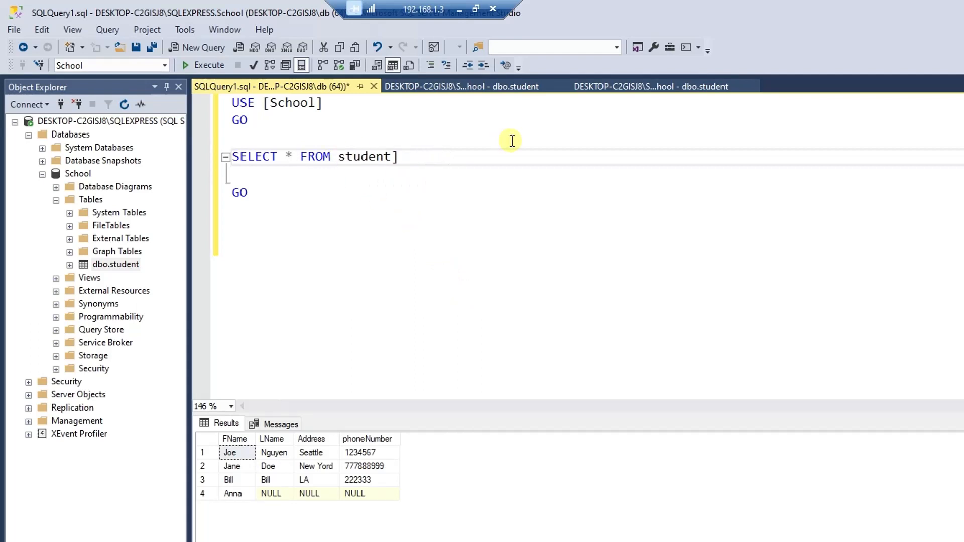
pyautogui.press('End')
pyautogui.press('BackSpace')
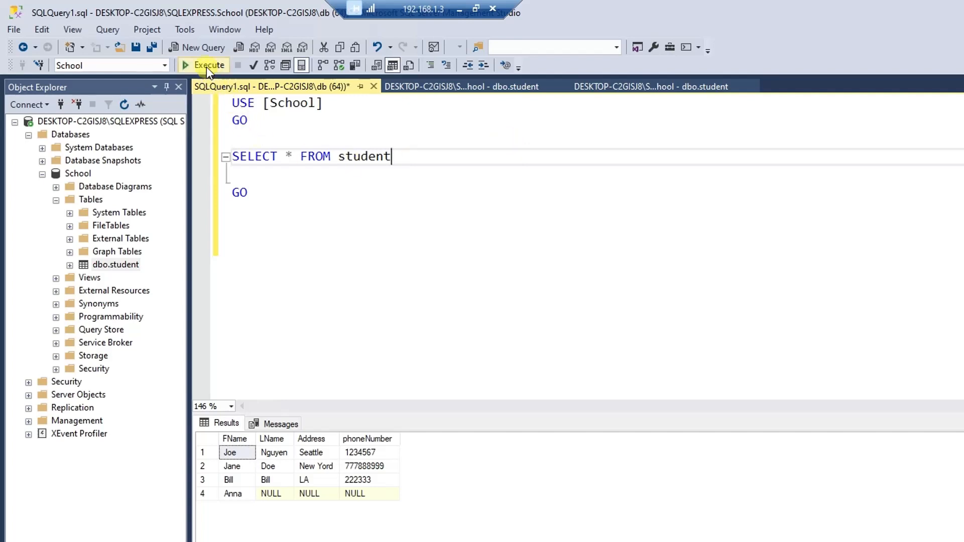
pyautogui.moveTo(390, 157); pyautogui.dragTo(236, 146)
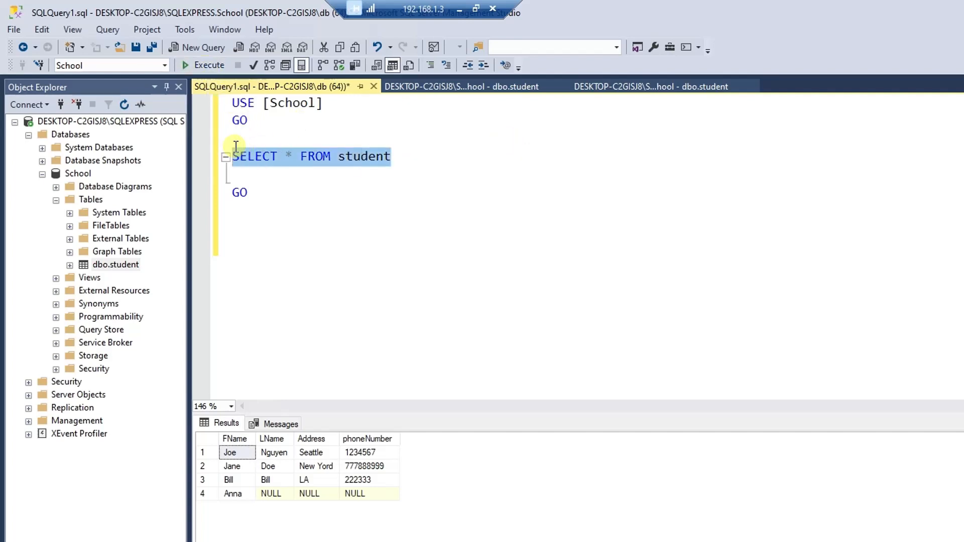
pyautogui.click(207, 65)
# Add blank lines below the SELECT statement and write the keyword insert there.
pyautogui.click(445, 229)
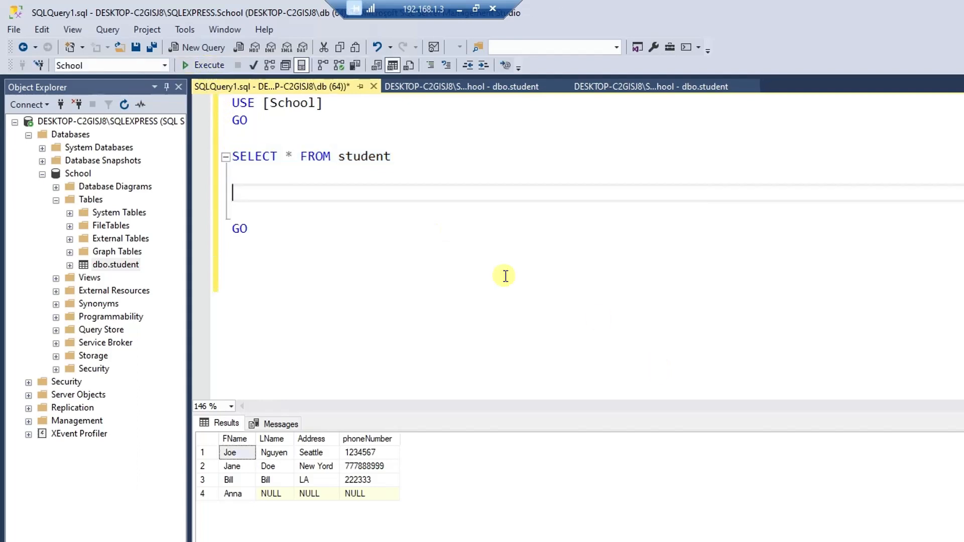
pyautogui.click(505, 274)
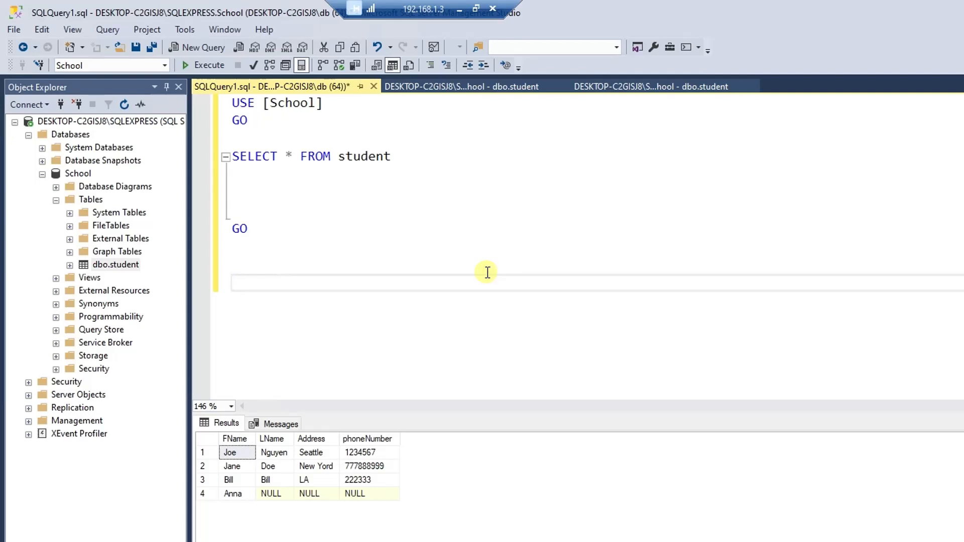
pyautogui.click(274, 186)
pyautogui.write('i')
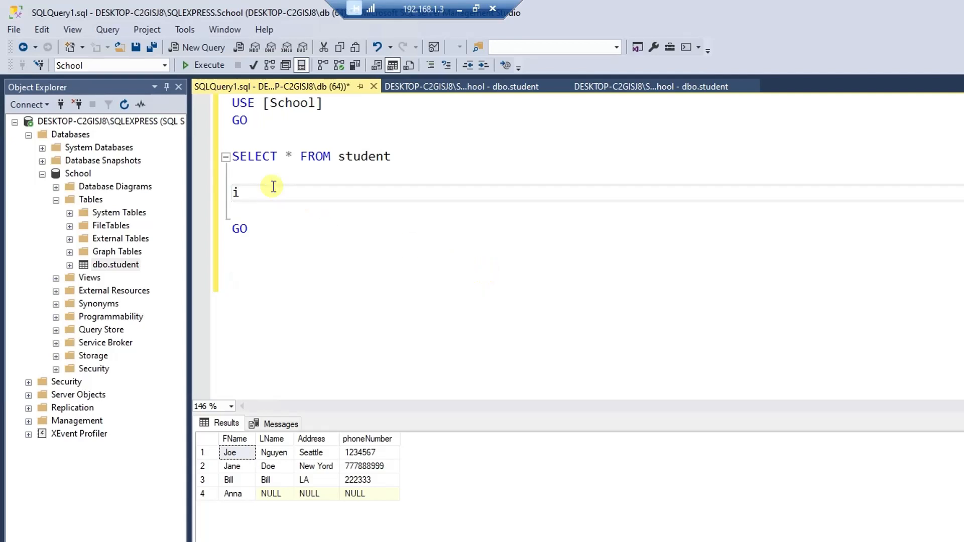
pyautogui.write('nsert')
# Script the dbo.student table as an INSERT statement to a new query editor window.
pyautogui.rightClick(122, 266)
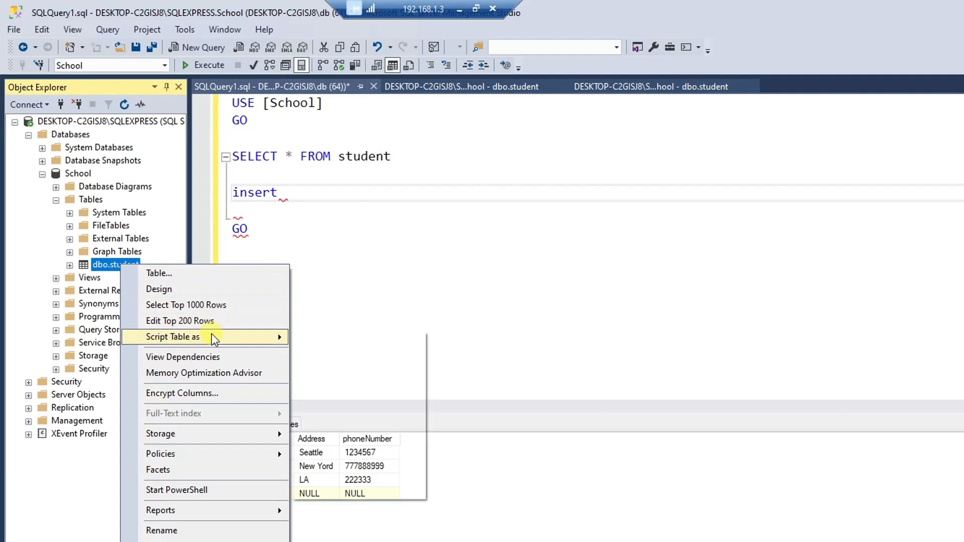
pyautogui.moveTo(266, 341)
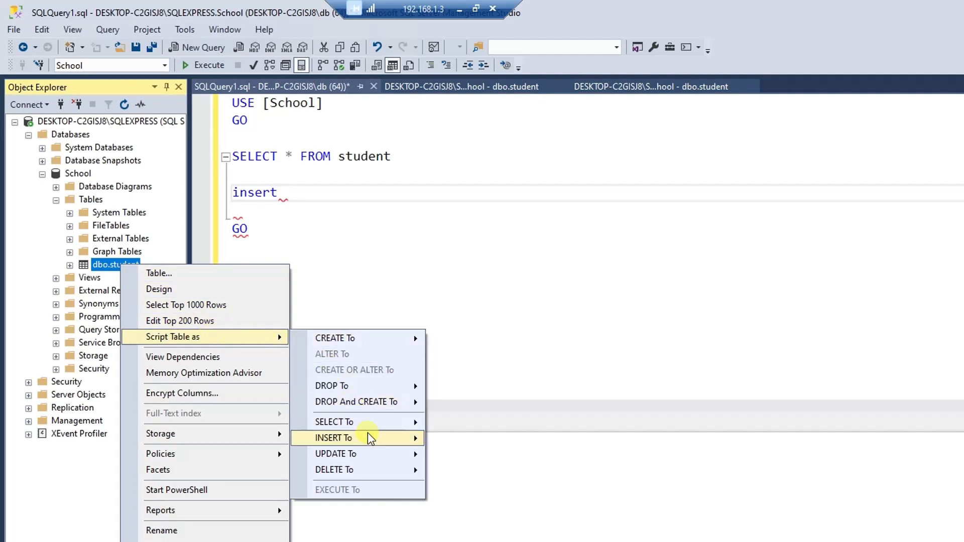
pyautogui.moveTo(370, 437)
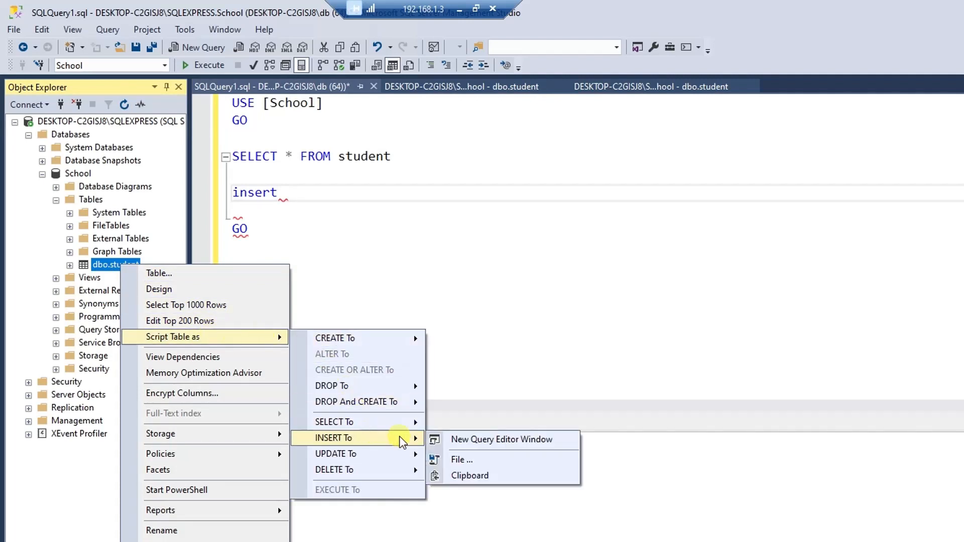
pyautogui.click(509, 445)
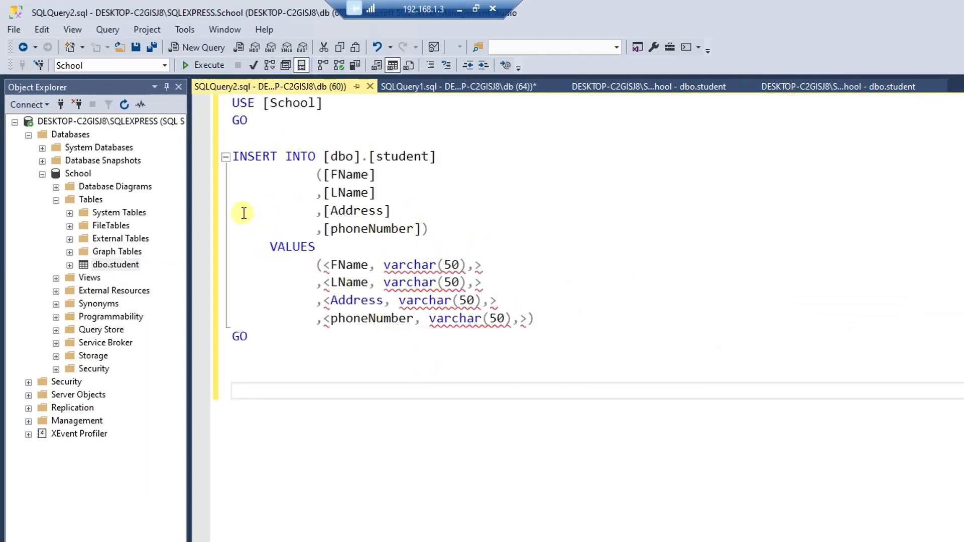
# Join the INSERT column list FName, LName, Address and phoneNumber onto the INSERT INTO [dbo].[student] line and enlarge the query text.
pyautogui.click(458, 155)
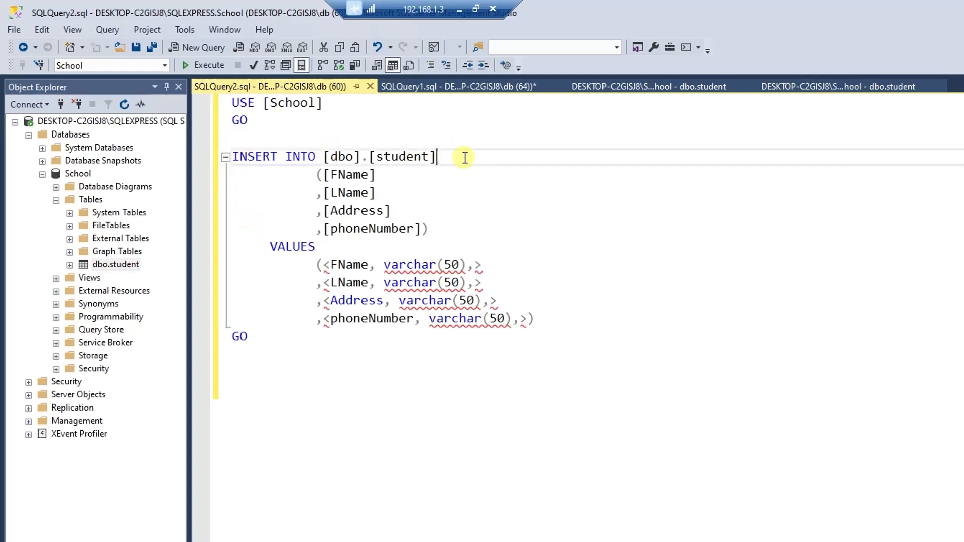
pyautogui.press('Delete')
pyautogui.press('Delete')
pyautogui.press('Delete')
pyautogui.press('Delete')
pyautogui.press('Delete')
pyautogui.press('Delete')
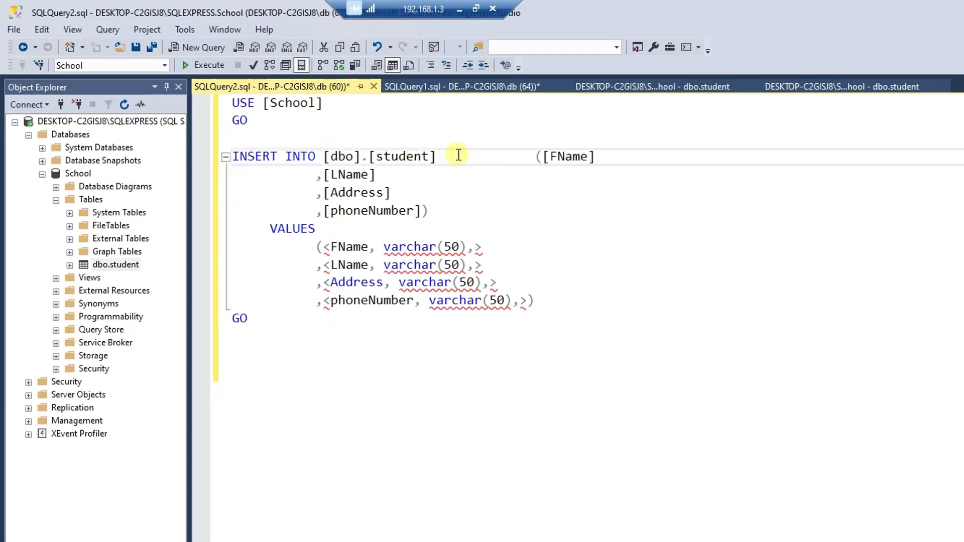
pyautogui.press('Delete')
pyautogui.press('Delete')
pyautogui.press('Delete')
pyautogui.press('Delete')
pyautogui.press('Delete')
pyautogui.press('Delete')
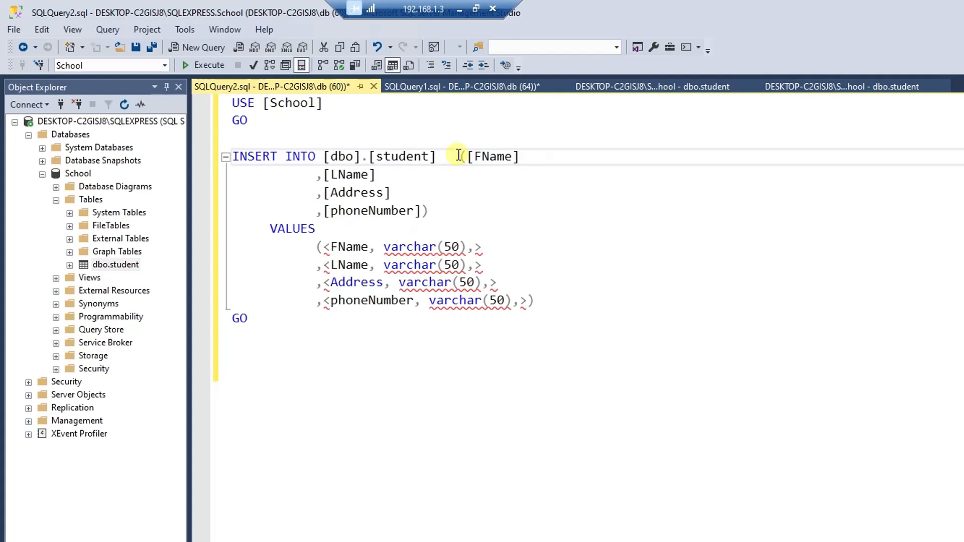
pyautogui.press('End')
pyautogui.press('Delete')
pyautogui.press('Delete')
pyautogui.press('Delete')
pyautogui.press('Delete')
pyautogui.press('Delete')
pyautogui.press('Delete')
pyautogui.press('Delete')
pyautogui.press('Delete')
pyautogui.press('Delete')
pyautogui.press('Delete')
pyautogui.press('Delete')
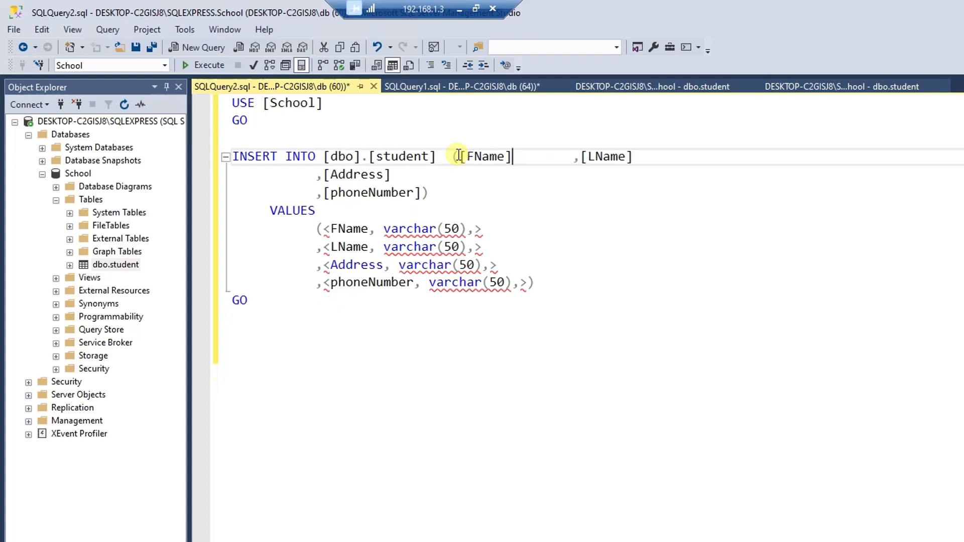
pyautogui.press('Delete')
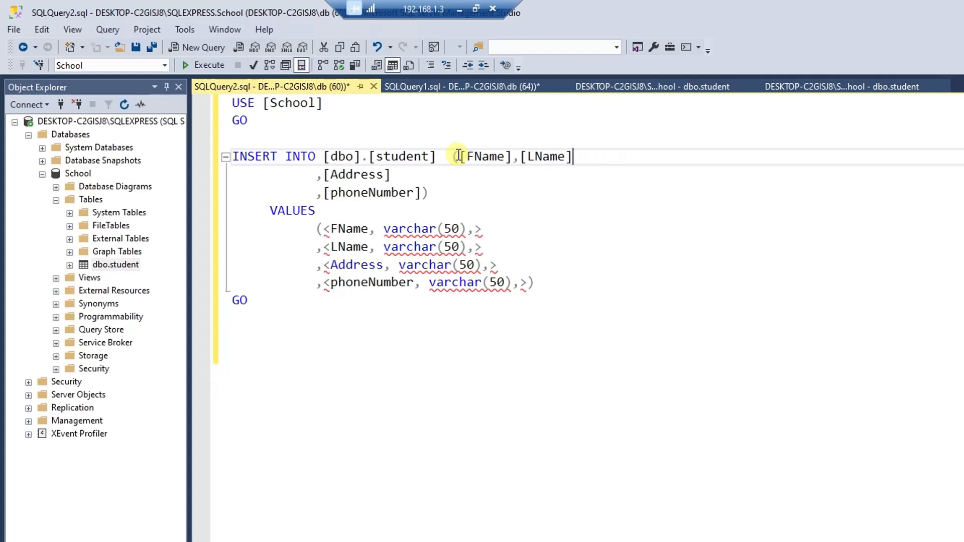
pyautogui.press('Delete')
pyautogui.press('Delete')
pyautogui.press('Delete')
pyautogui.press('Delete')
pyautogui.press('Delete')
pyautogui.press('Delete')
pyautogui.press('Delete')
pyautogui.press('Delete')
pyautogui.press('Delete')
pyautogui.press('Delete')
pyautogui.press('Delete')
pyautogui.press('Delete')
pyautogui.press('End')
pyautogui.press('Delete')
pyautogui.press('Delete')
pyautogui.press('Delete')
pyautogui.press('Delete')
pyautogui.press('Delete')
pyautogui.press('Delete')
pyautogui.press('Delete')
pyautogui.press('Delete')
pyautogui.press('Delete')
pyautogui.press('Delete')
pyautogui.press('Delete')
pyautogui.press('Delete')
pyautogui.scroll(4, 342, 218)
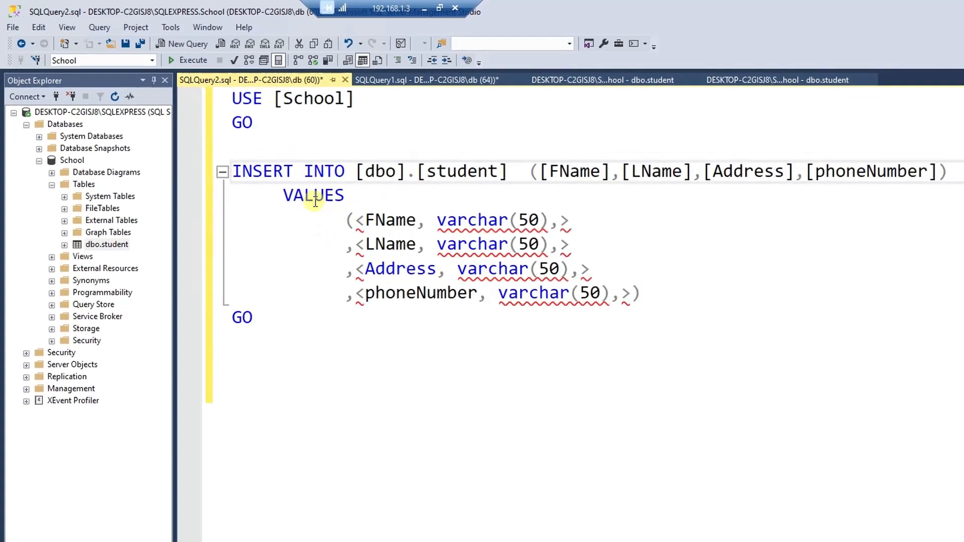
# Bring the LName placeholder up beside the FName placeholder in the VALUES list, separated by a comma.
pyautogui.click(362, 197)
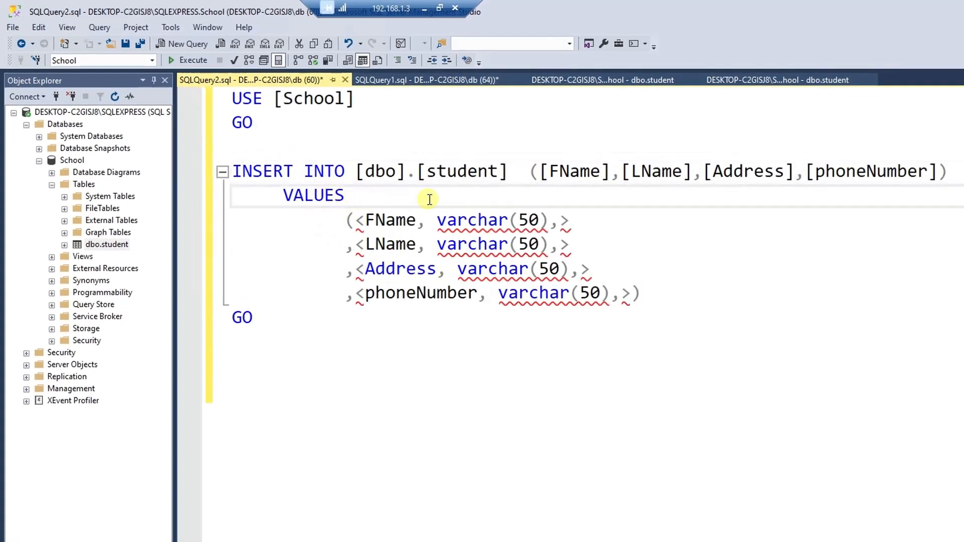
pyautogui.click(580, 224)
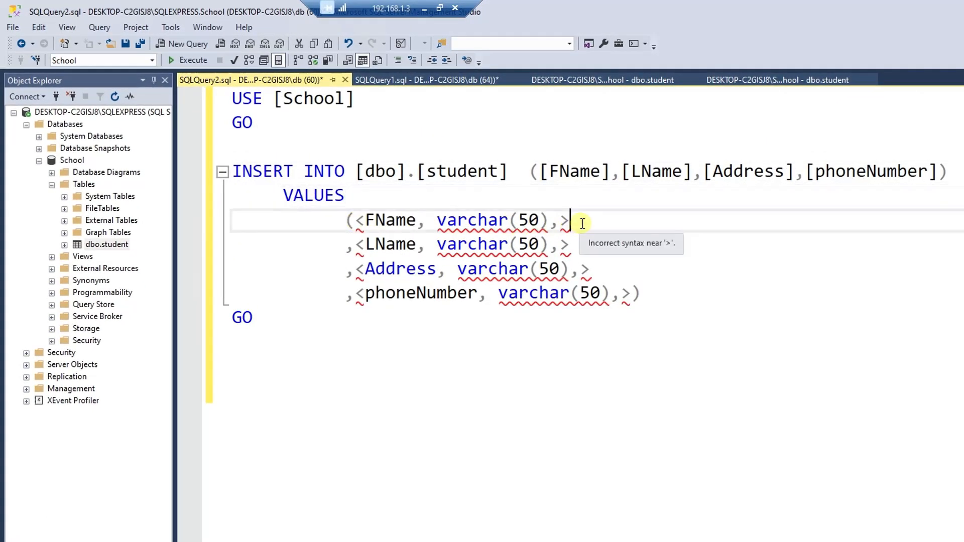
pyautogui.press('Delete')
pyautogui.press('Delete')
pyautogui.press('Delete')
pyautogui.press('Delete')
pyautogui.press('Delete')
pyautogui.press('Delete')
pyautogui.press('Delete')
pyautogui.press('Delete')
pyautogui.press('Delete')
pyautogui.press('Delete')
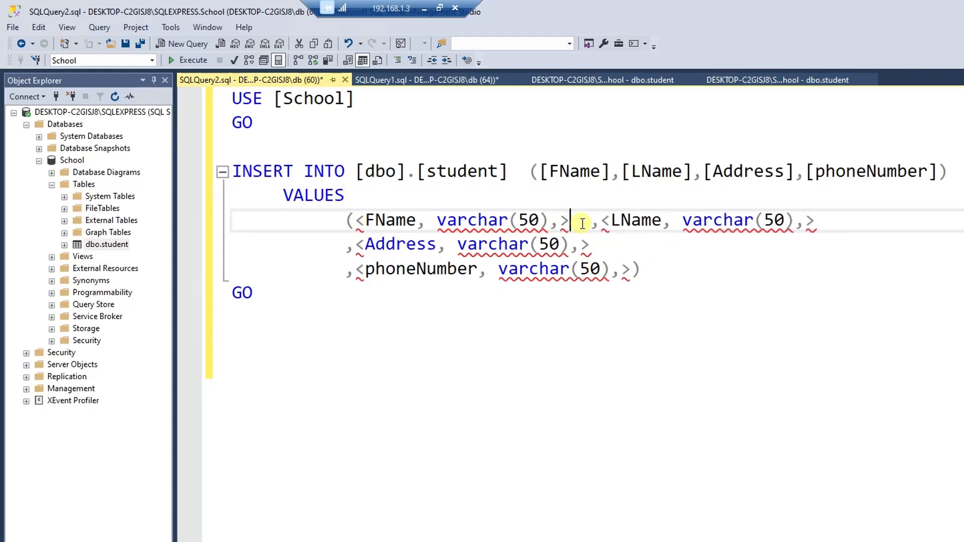
pyautogui.press('Delete')
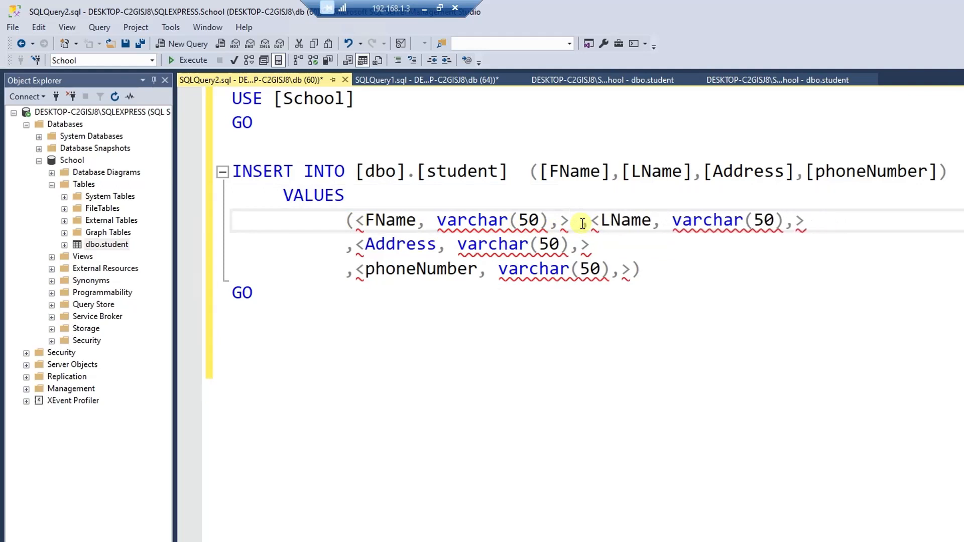
pyautogui.write(',')
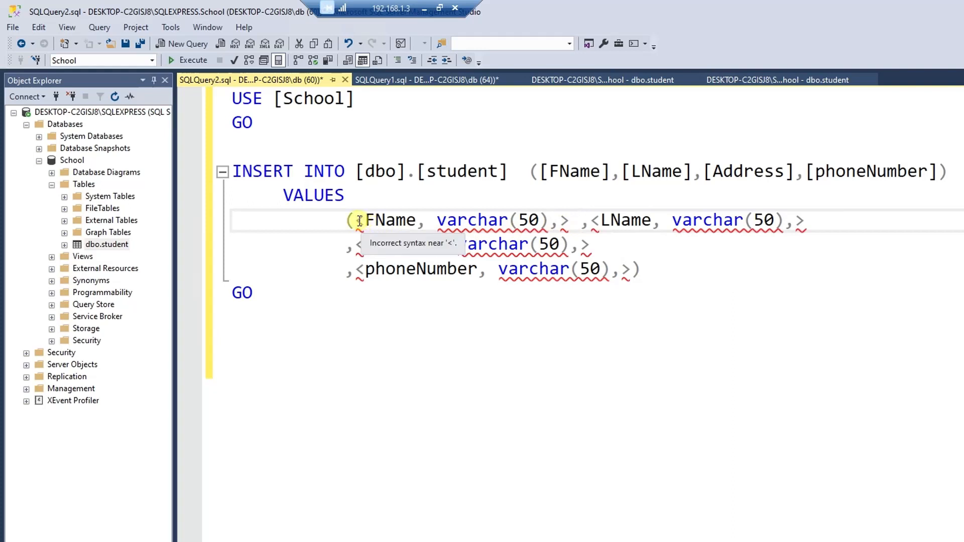
# Replace the FName placeholder in the VALUES list with the student's first name in double quotes.
pyautogui.moveTo(355, 221); pyautogui.dragTo(547, 220)
pyautogui.write('""')
pyautogui.press('Left')
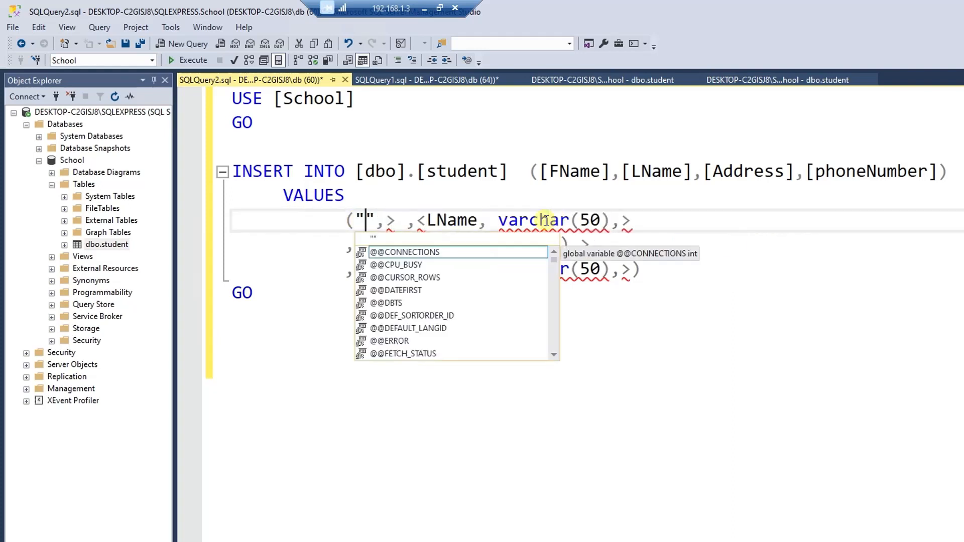
pyautogui.write('Peter')
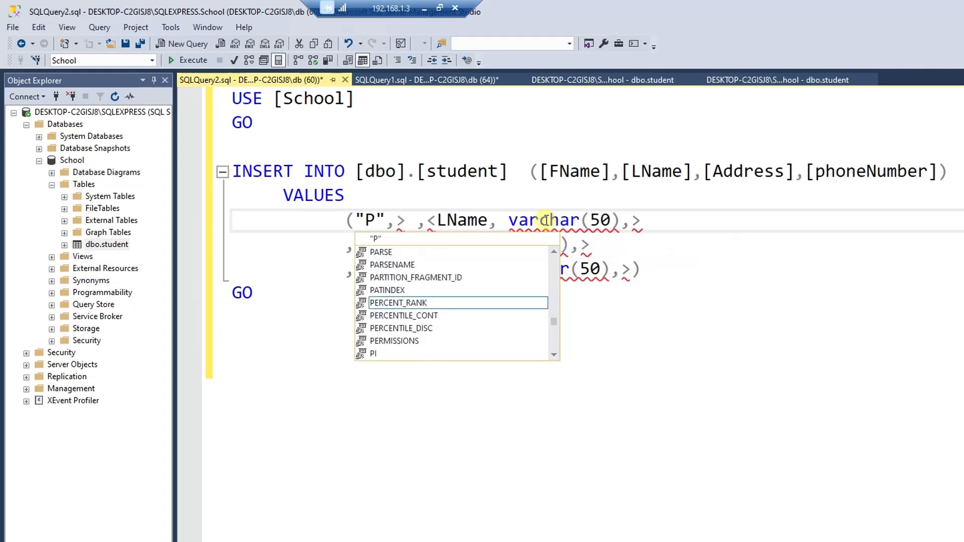
pyautogui.press('Right')
pyautogui.press('Right')
pyautogui.press('Delete')
pyautogui.press('Delete')
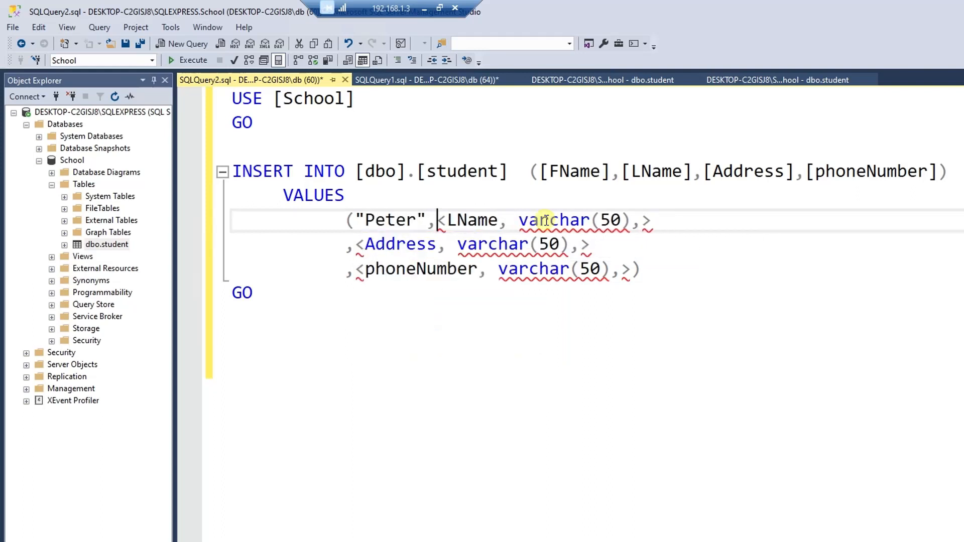
# Replace the LName placeholder in the VALUES list with the student's last name in double quotes.
pyautogui.write('"Jone"')
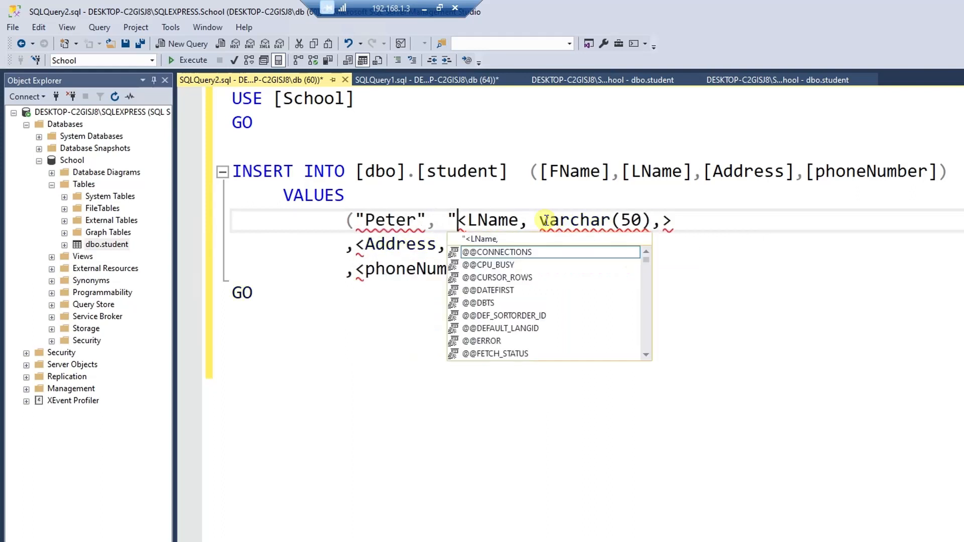
pyautogui.press('Left')
pyautogui.write('Jones')
pyautogui.press('Right')
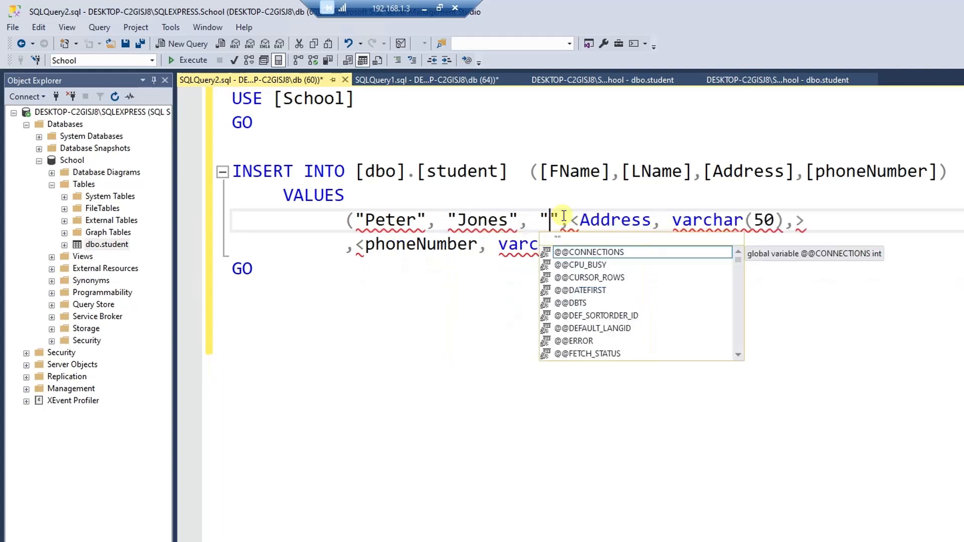
# Replace the Address placeholder with the student's address in double quotes and pull the phoneNumber placeholder up onto the same line.
pyautogui.write('123 Add')
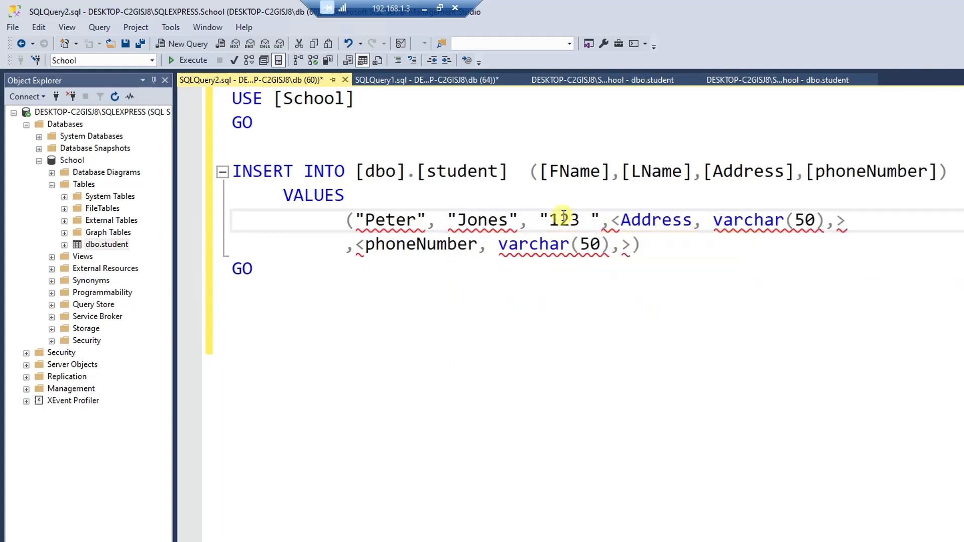
pyautogui.press('Right')
pyautogui.press('Delete')
pyautogui.press('Delete')
pyautogui.press('Delete')
pyautogui.press('Delete')
pyautogui.press('Delete')
pyautogui.press('Delete')
pyautogui.press('Delete')
pyautogui.press('Delete')
pyautogui.press('Delete')
pyautogui.press('Delete')
pyautogui.press('Delete')
pyautogui.press('Delete')
pyautogui.press('Delete')
pyautogui.press('Delete')
pyautogui.press('Delete')
pyautogui.press('Delete')
pyautogui.press('Delete')
pyautogui.press('Delete')
pyautogui.press('Delete')
pyautogui.press('Delete')
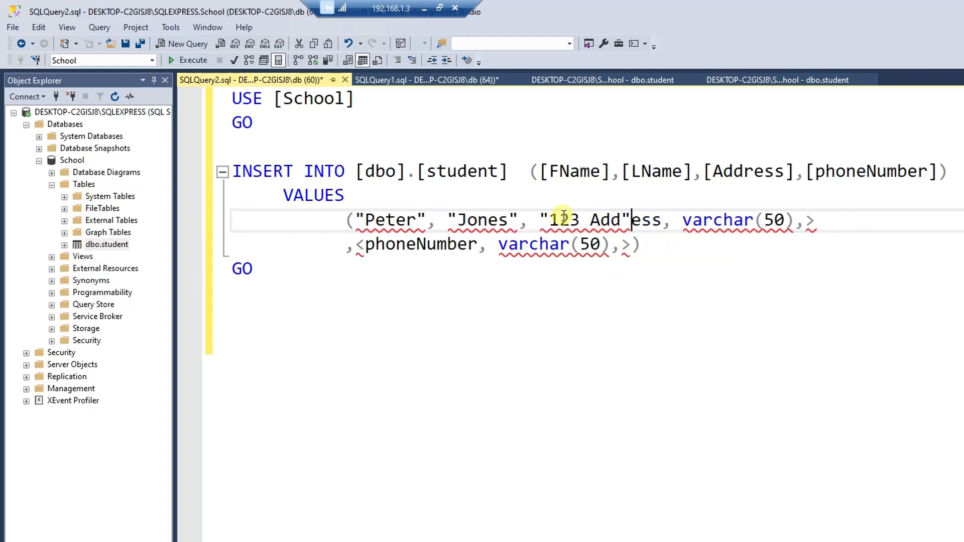
pyautogui.press('Delete')
pyautogui.press('Delete')
pyautogui.press('Delete')
pyautogui.press('Delete')
pyautogui.press('Delete')
pyautogui.press('Delete')
pyautogui.press('Delete')
pyautogui.press('Delete')
pyautogui.press('Delete')
pyautogui.press('Delete')
pyautogui.press('Delete')
pyautogui.press('Delete')
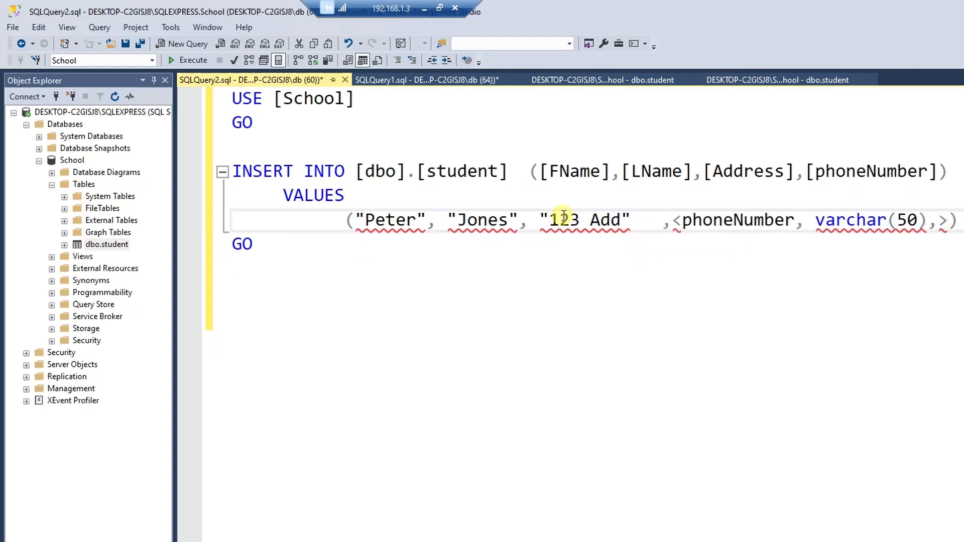
# Replace the phoneNumber placeholder with the student's phone number in double quotes and bring the value list up onto the VALUES line.
pyautogui.write(',')
pyautogui.press('Delete')
pyautogui.press('Delete')
pyautogui.press('Delete')
pyautogui.press('Delete')
pyautogui.press('Delete')
pyautogui.press('Delete')
pyautogui.press('Delete')
pyautogui.press('Delete')
pyautogui.press('Delete')
pyautogui.press('Delete')
pyautogui.press('Delete')
pyautogui.press('Delete')
pyautogui.press('Delete')
pyautogui.press('Delete')
pyautogui.press('Delete')
pyautogui.press('Delete')
pyautogui.press('Delete')
pyautogui.press('Delete')
pyautogui.press('Delete')
pyautogui.press('Delete')
pyautogui.press('Delete')
pyautogui.press('Delete')
pyautogui.press('Delete')
pyautogui.press('Delete')
pyautogui.press('Delete')
pyautogui.press('Delete')
pyautogui.write('", "')
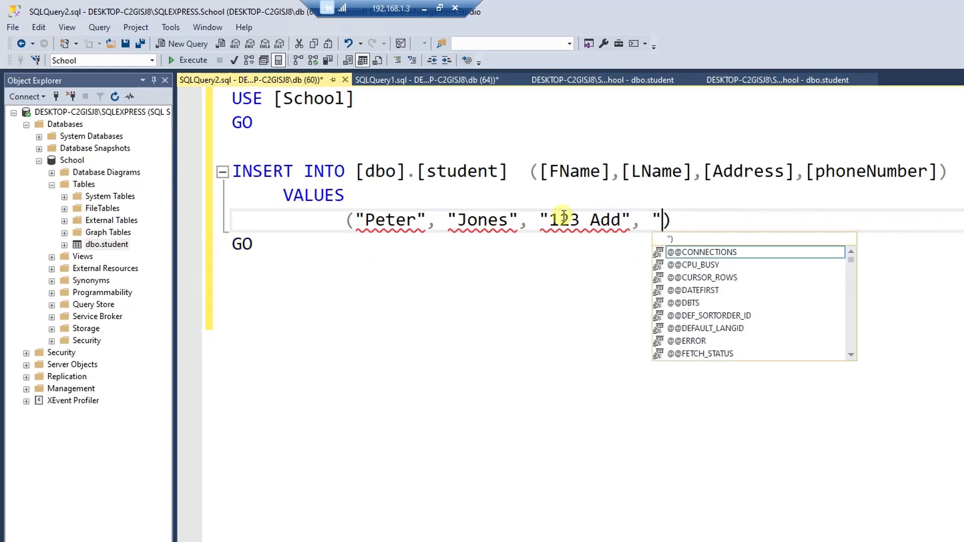
pyautogui.write('098098098')
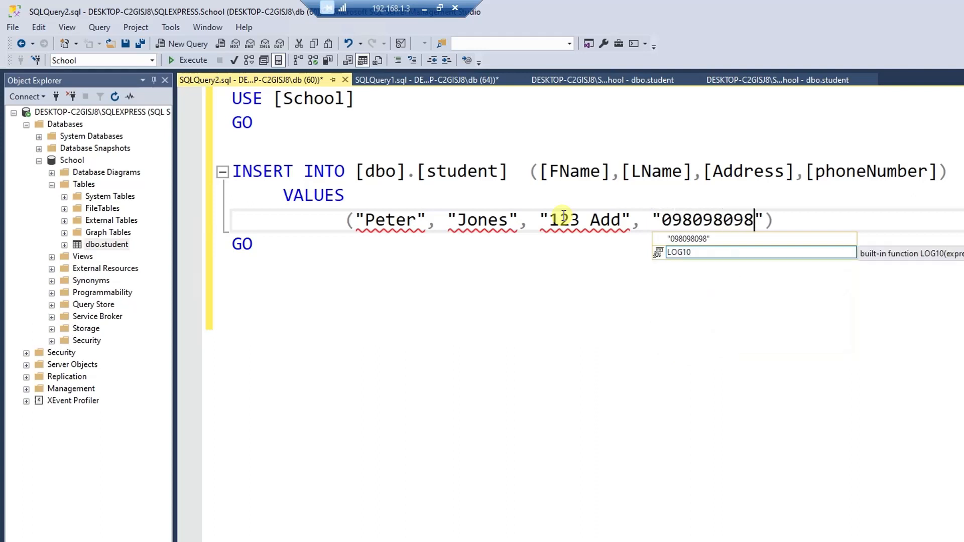
pyautogui.hotkey('ctrl', 'End')
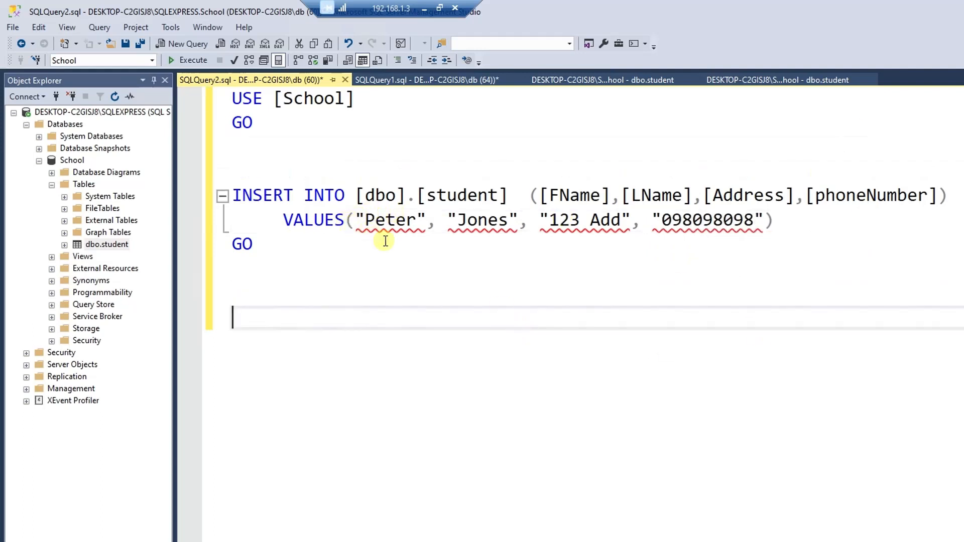
# Change the double quotes around all four entries in the VALUES list to single quotes.
pyautogui.moveTo(384, 226)
pyautogui.scroll(1, 492, 264)
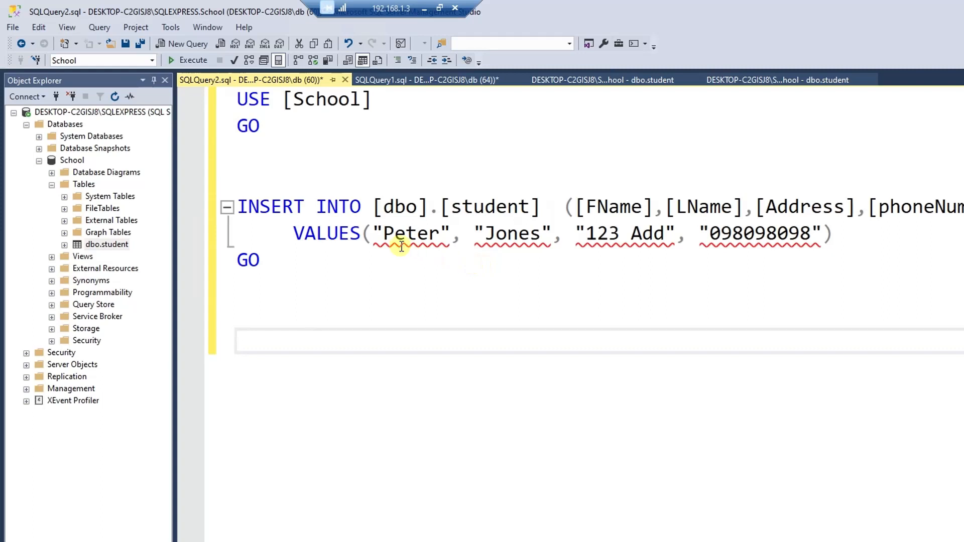
pyautogui.click(385, 235)
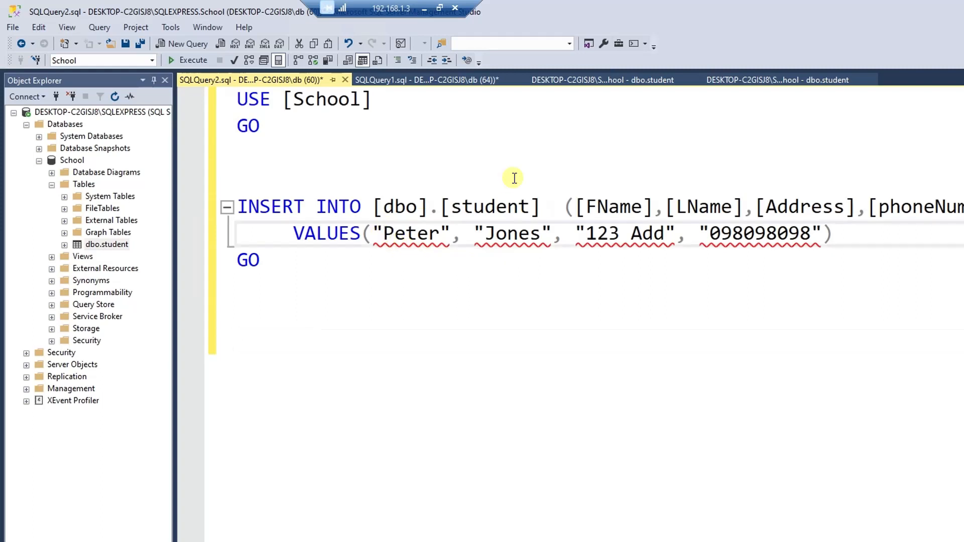
pyautogui.press('BackSpace')
pyautogui.write("'")
pyautogui.press('Right')
pyautogui.press('Right')
pyautogui.press('Right')
pyautogui.press('Right')
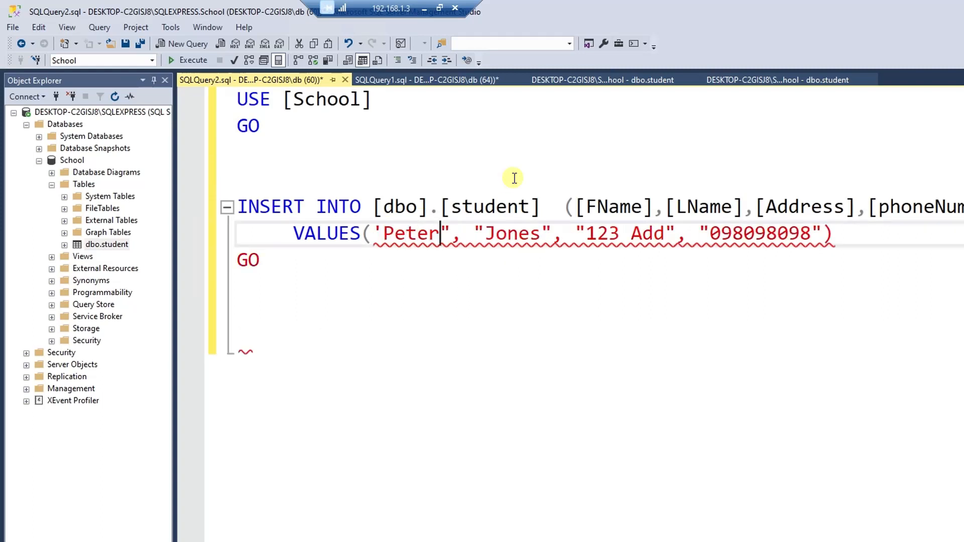
pyautogui.press('Delete')
pyautogui.write("'")
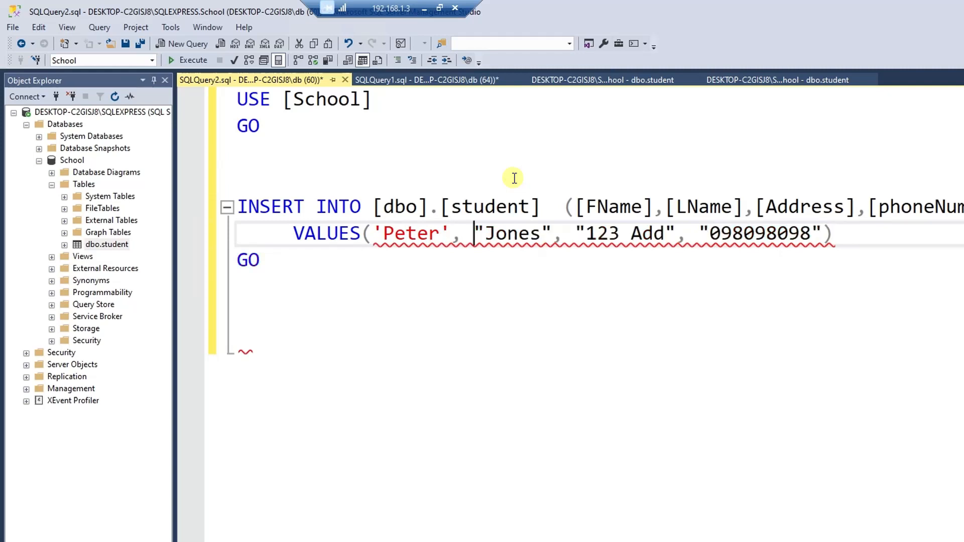
pyautogui.press('BackSpace')
pyautogui.write("'")
pyautogui.press('Delete')
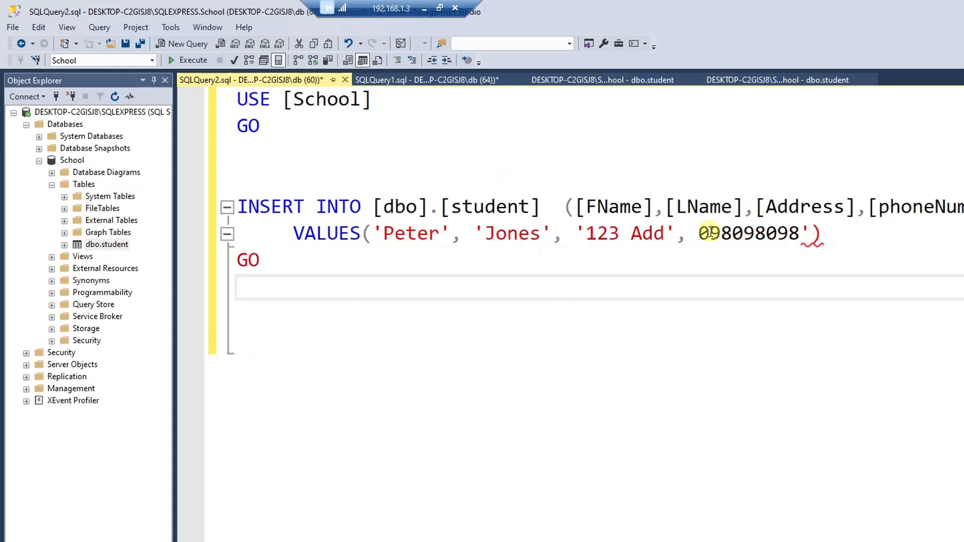
pyautogui.click(711, 232)
pyautogui.write("'")
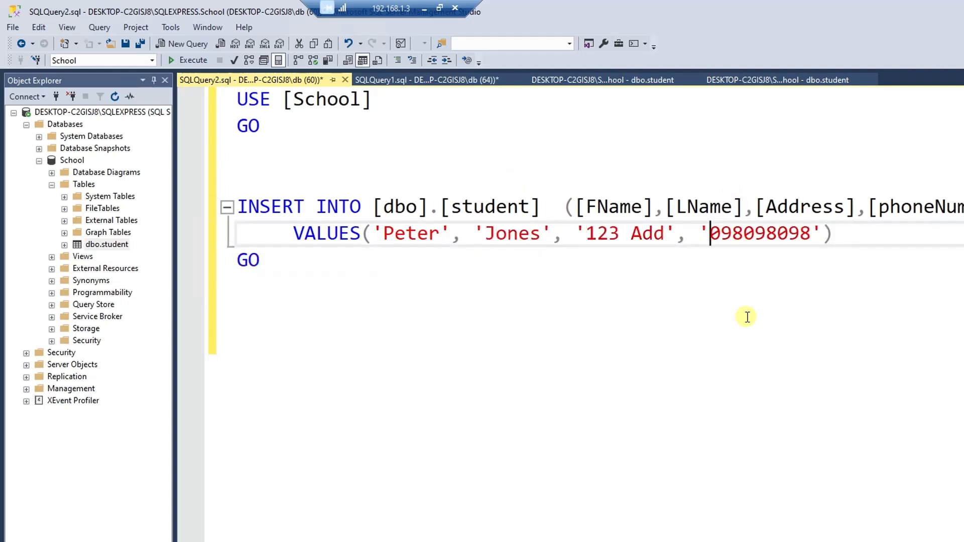
# Execute the INSERT statement to add the new record to the student table and check its message.
pyautogui.click(747, 317)
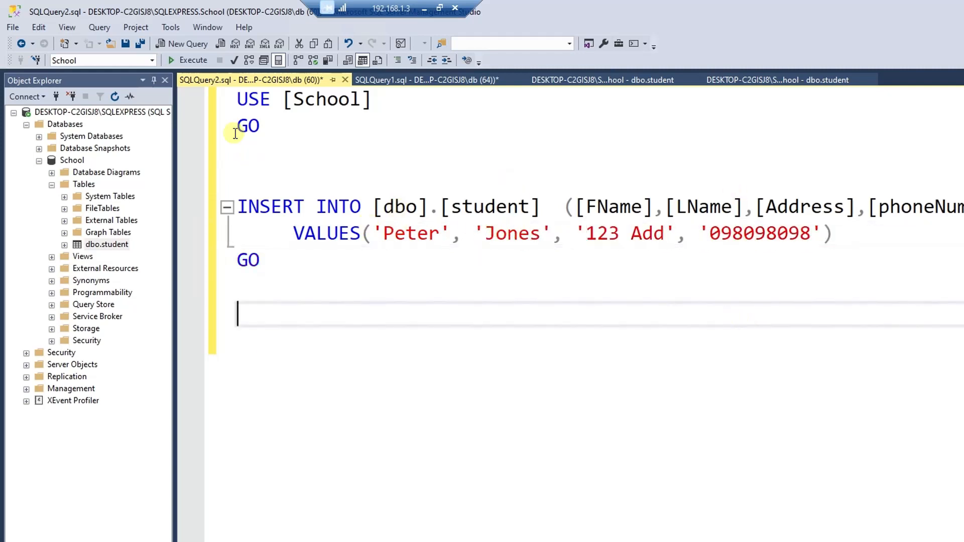
pyautogui.click(190, 61)
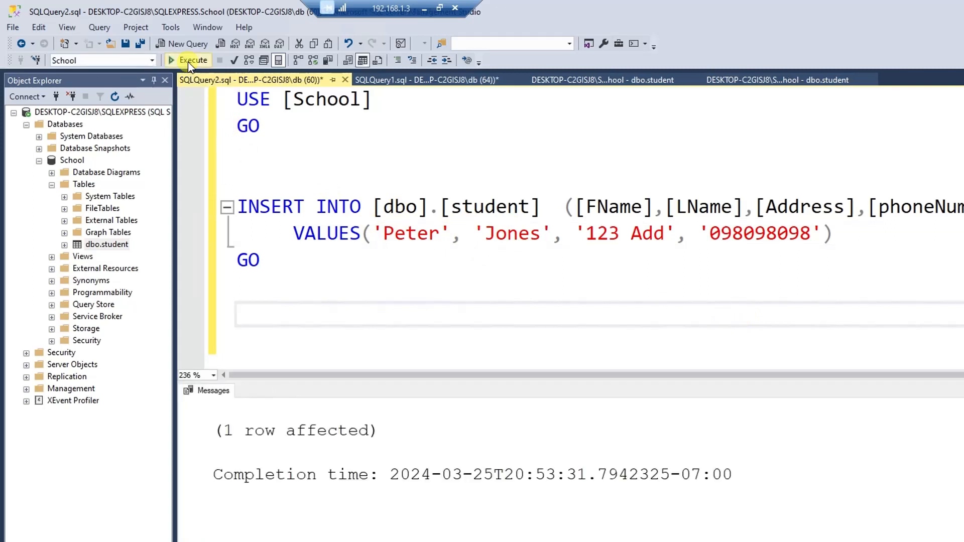
pyautogui.moveTo(379, 431); pyautogui.dragTo(224, 430)
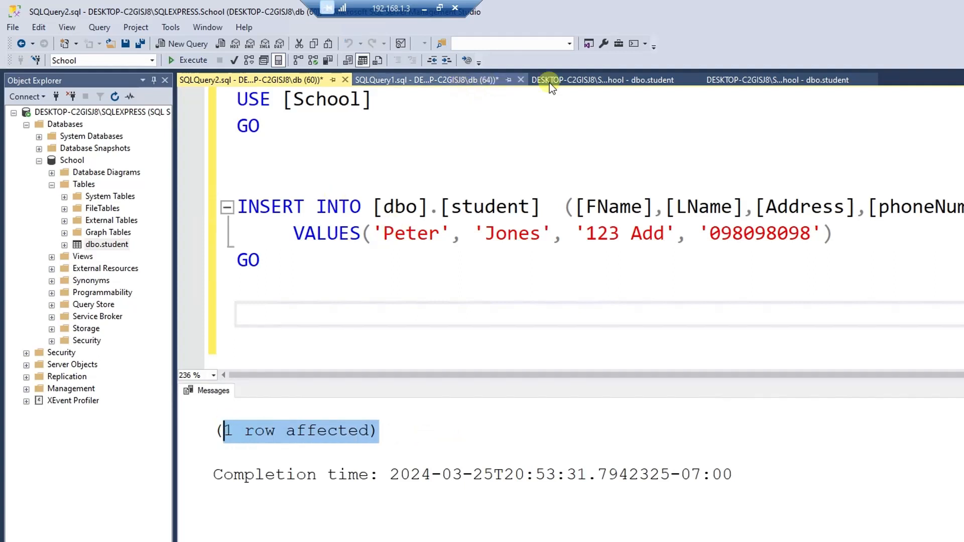
# Remove the unfinished insert line from SQLQuery1.sql and run its SELECT * FROM student query again.
pyautogui.click(574, 81)
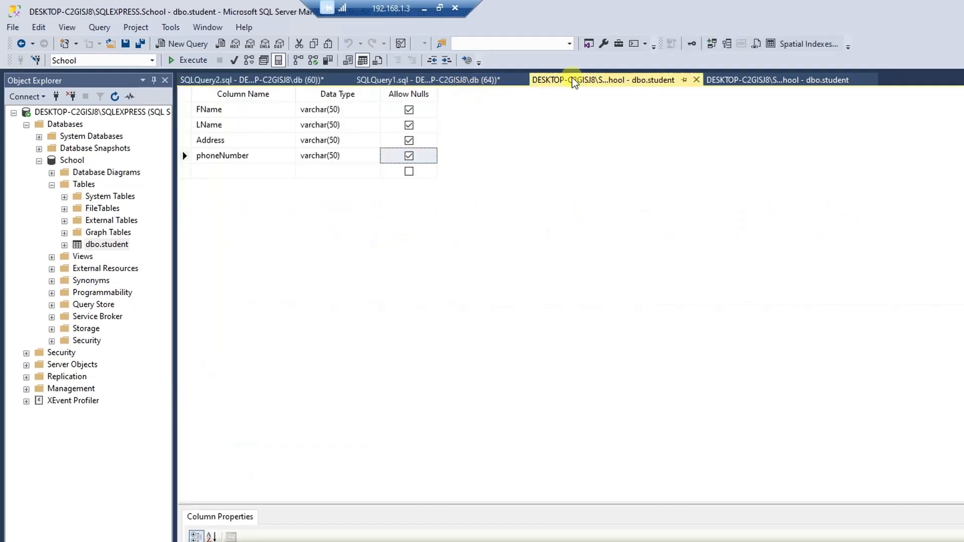
pyautogui.click(727, 80)
pyautogui.click(423, 81)
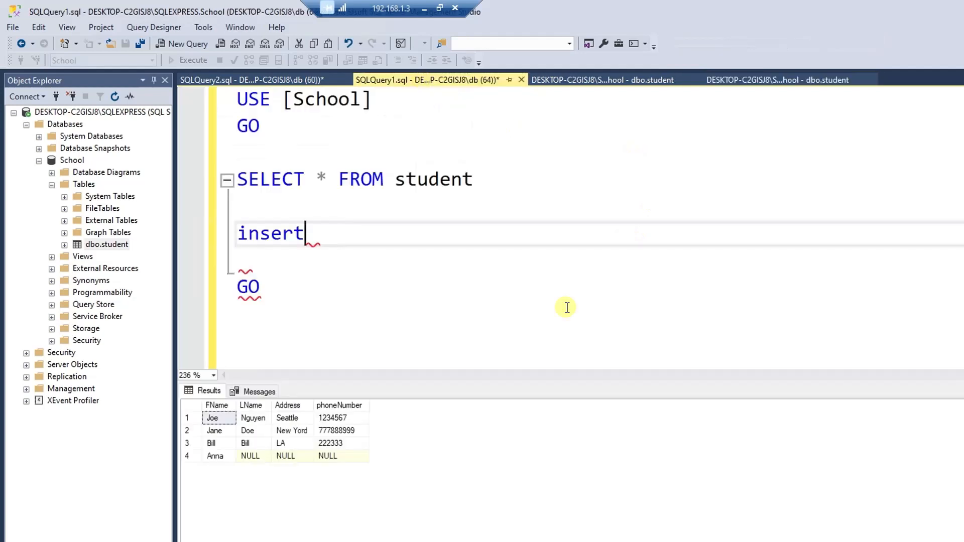
pyautogui.moveTo(308, 235); pyautogui.dragTo(212, 238)
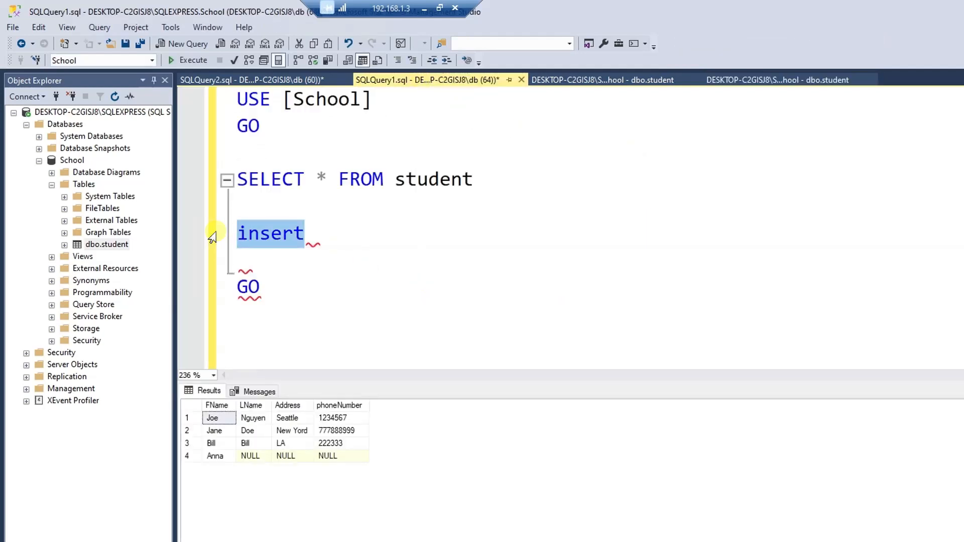
pyautogui.press('BackSpace')
pyautogui.press('BackSpace')
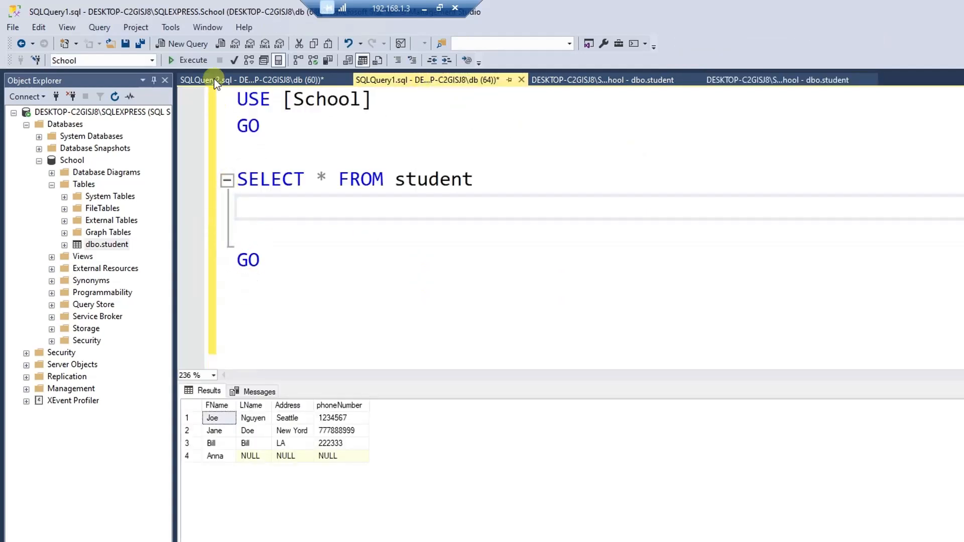
pyautogui.click(194, 61)
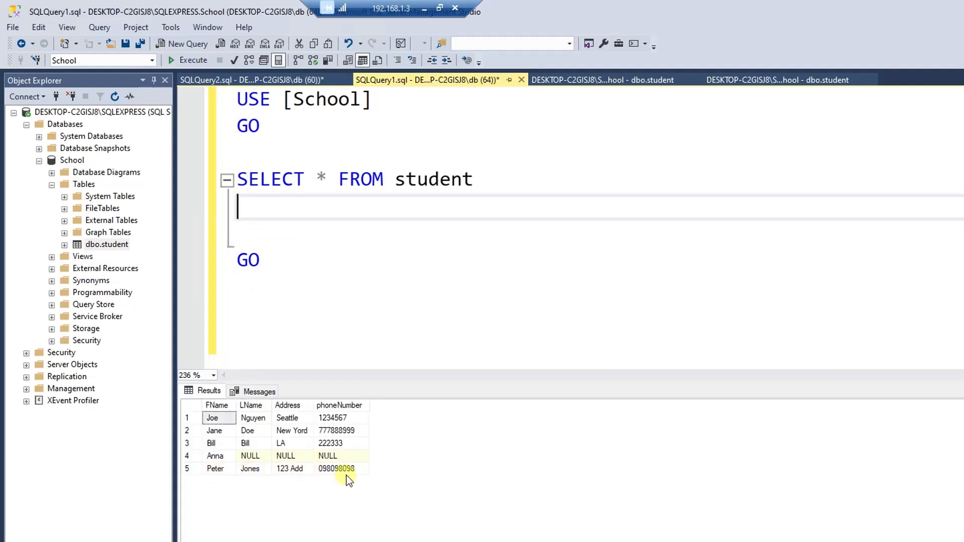
# Replace the four values of the INSERT statement in SQLQuery2.sql with 'Please', 'Like', 'and' and 'subscribe'.
pyautogui.click(251, 80)
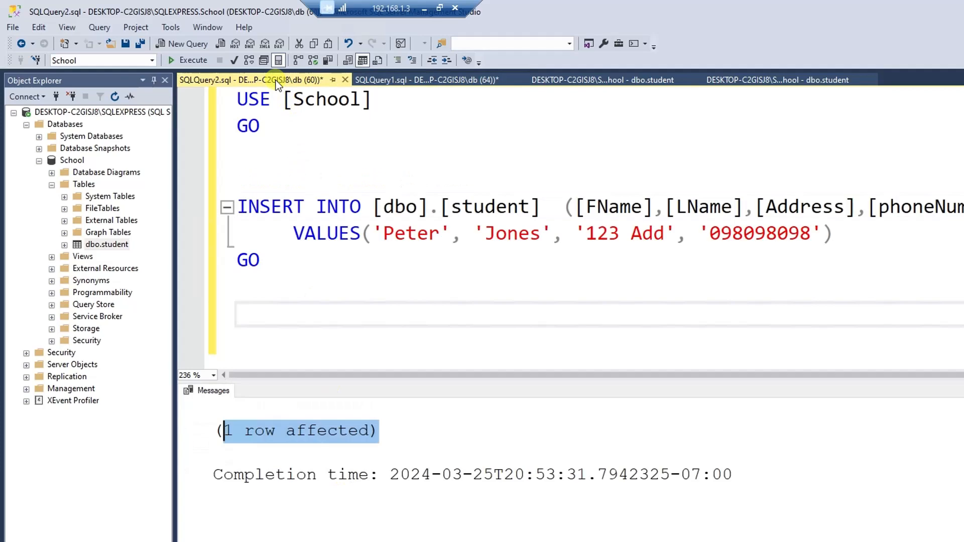
pyautogui.doubleClick(406, 234)
pyautogui.write('Please')
pyautogui.doubleClick(522, 234)
pyautogui.write('Like')
pyautogui.moveTo(666, 235); pyautogui.dragTo(592, 235)
pyautogui.write('and')
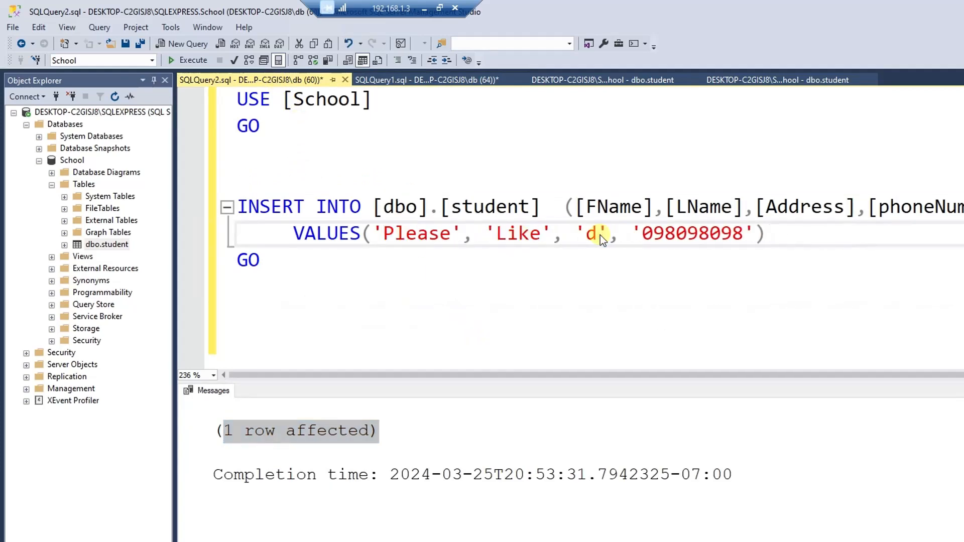
pyautogui.doubleClick(683, 231)
pyautogui.write('subscribe')
pyautogui.press('Down')
pyautogui.press('Down')
pyautogui.press('Down')
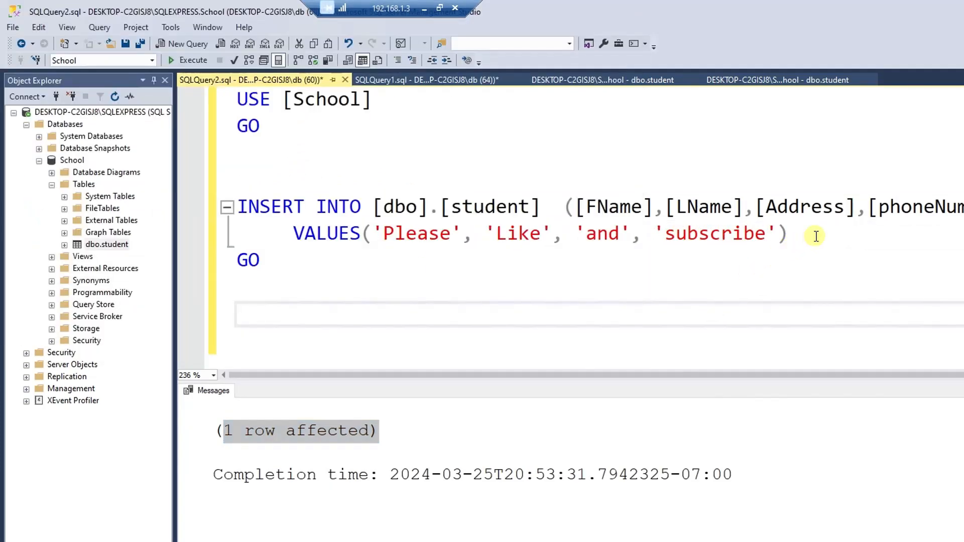
# Execute the edited INSERT statement with the Please, Like, and, subscribe values and check its message.
pyautogui.moveTo(816, 236); pyautogui.dragTo(236, 207)
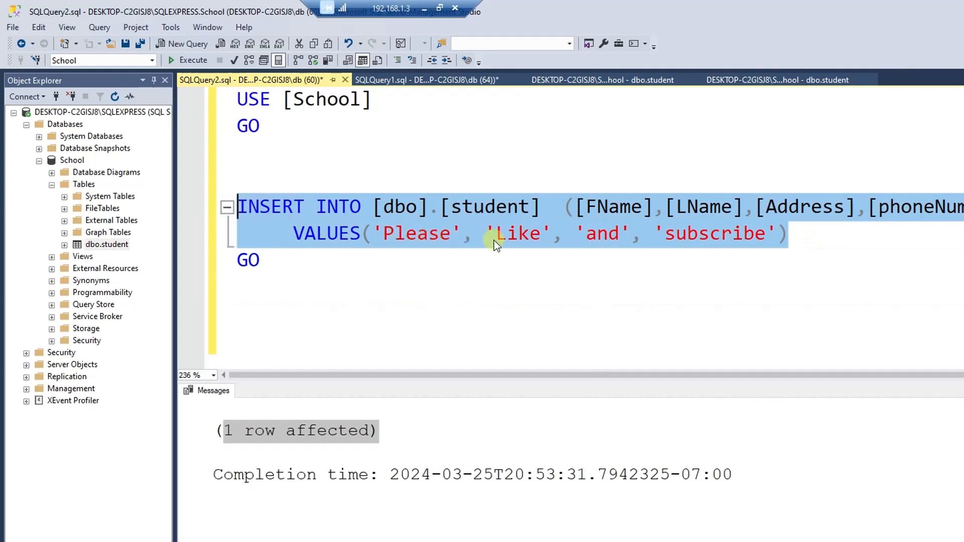
pyautogui.click(495, 260)
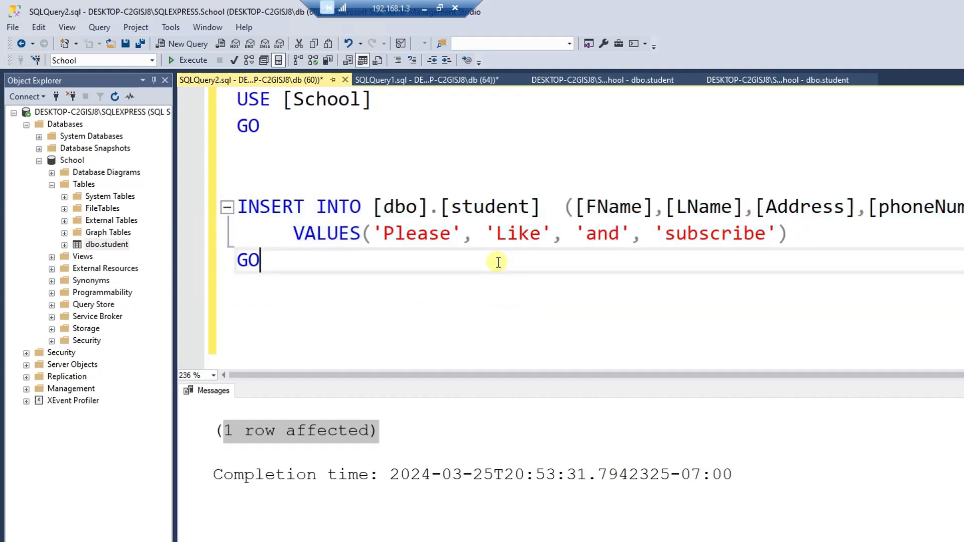
pyautogui.click(188, 61)
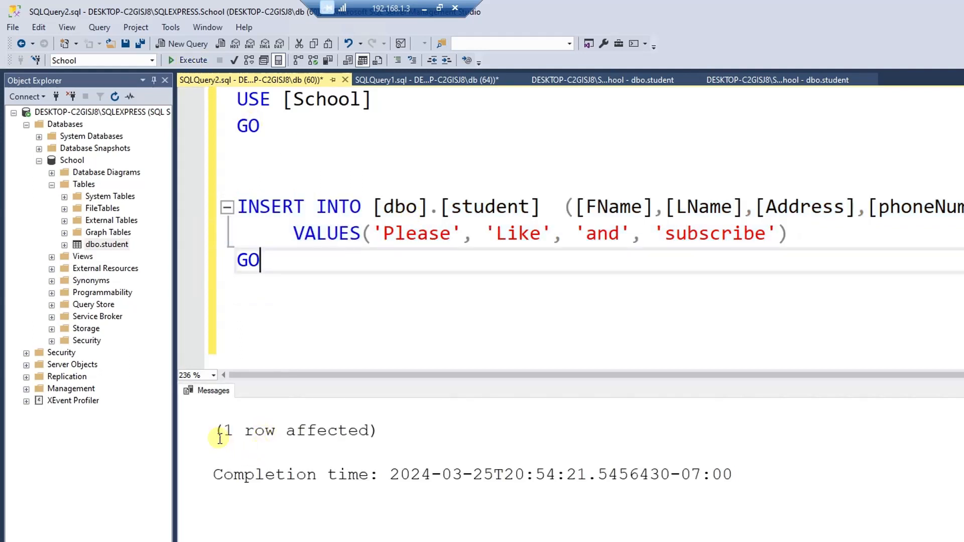
pyautogui.moveTo(219, 439); pyautogui.dragTo(430, 424)
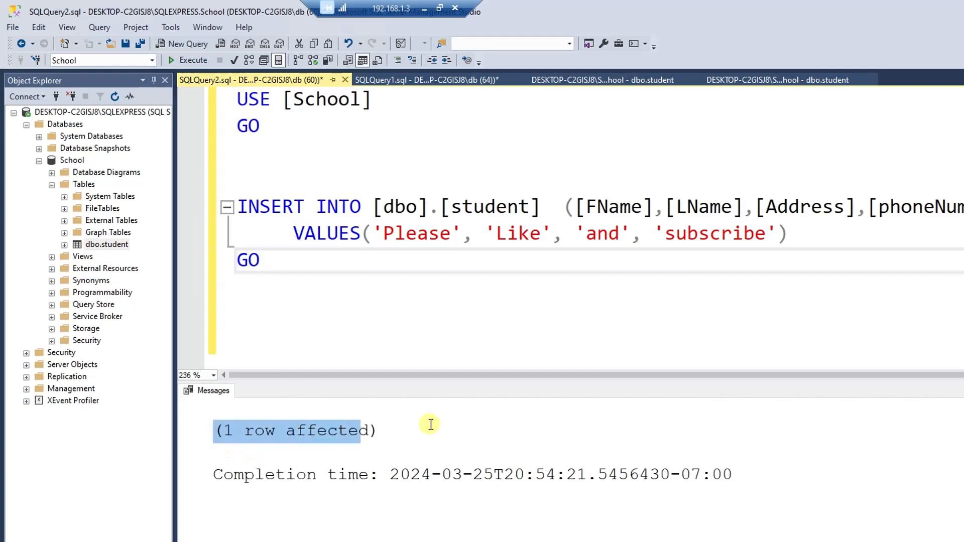
# Rerun the SELECT * FROM student query in SQLQuery1.sql and examine the newly inserted record.
pyautogui.click(389, 82)
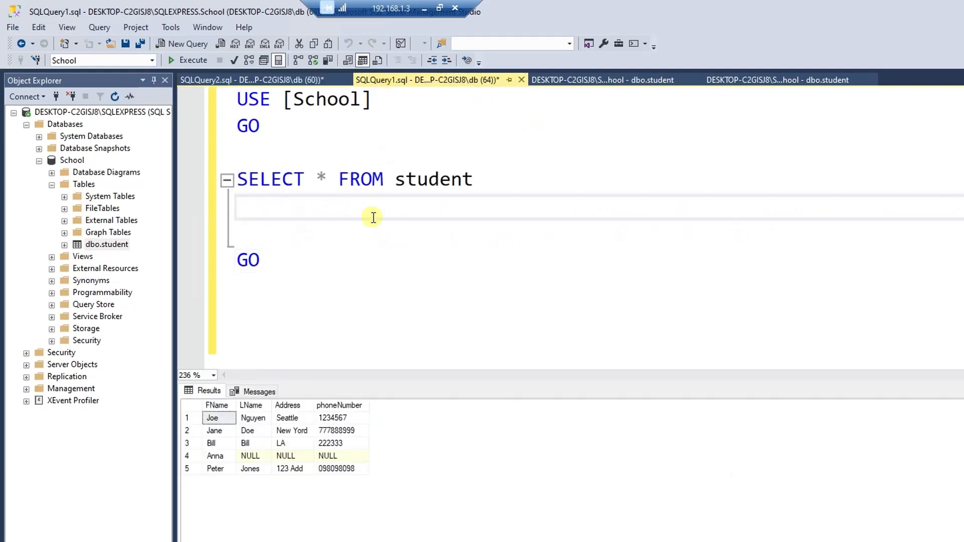
pyautogui.click(459, 487)
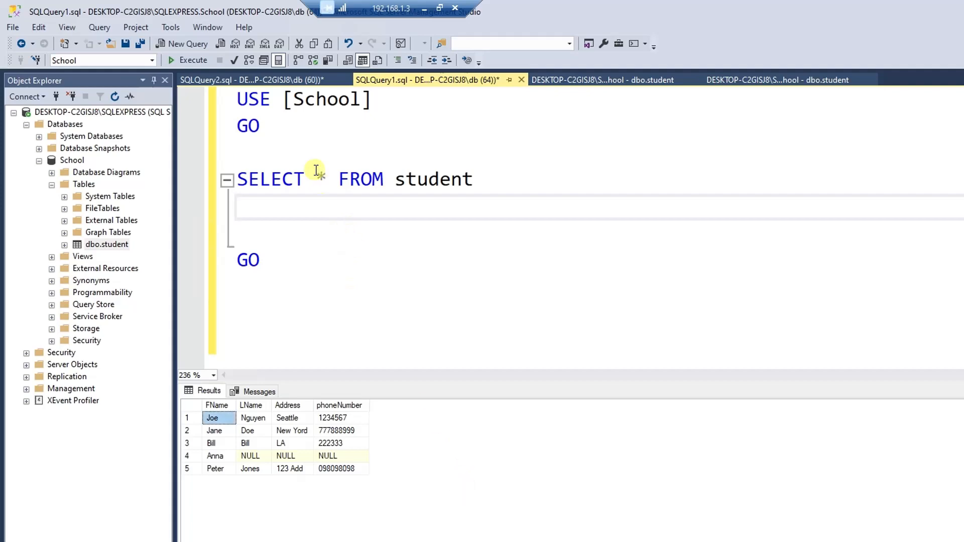
pyautogui.click(187, 61)
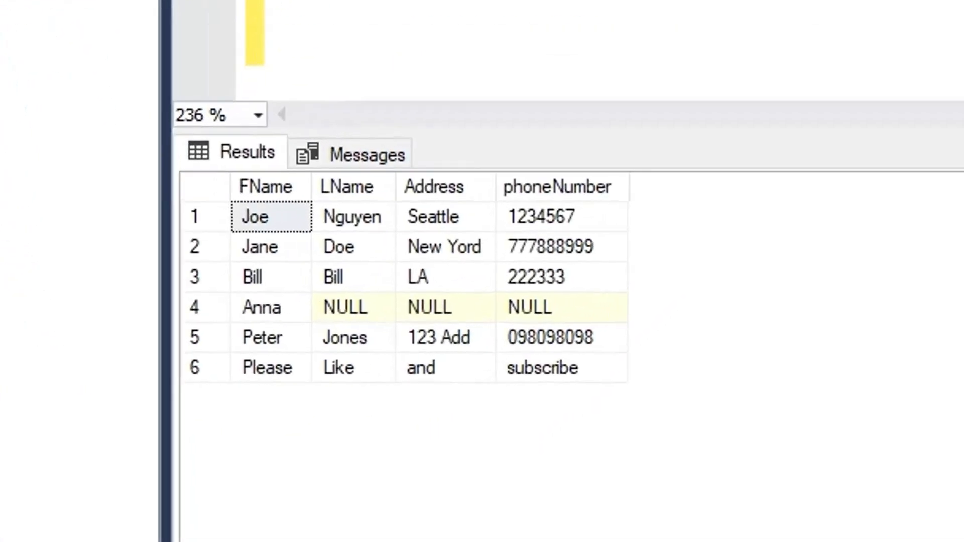
pyautogui.click(236, 352)
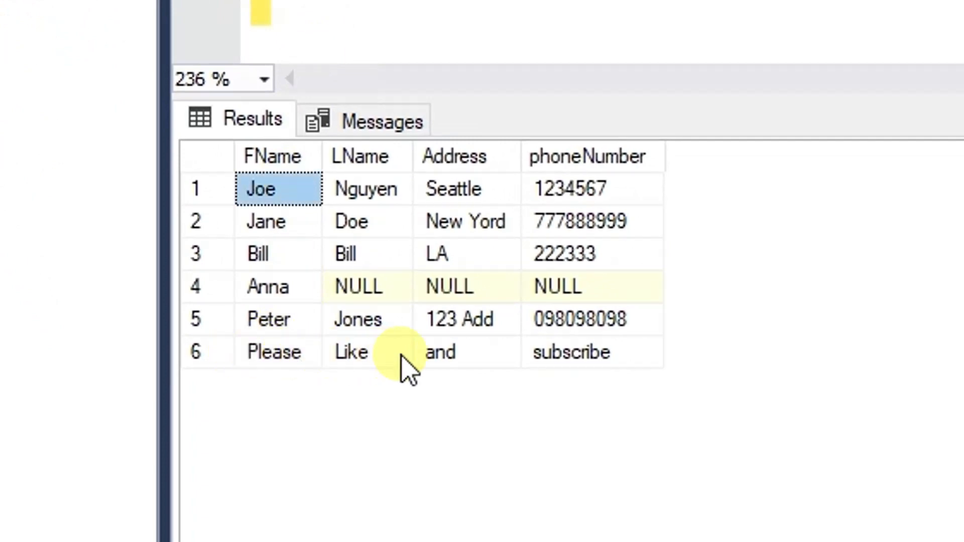